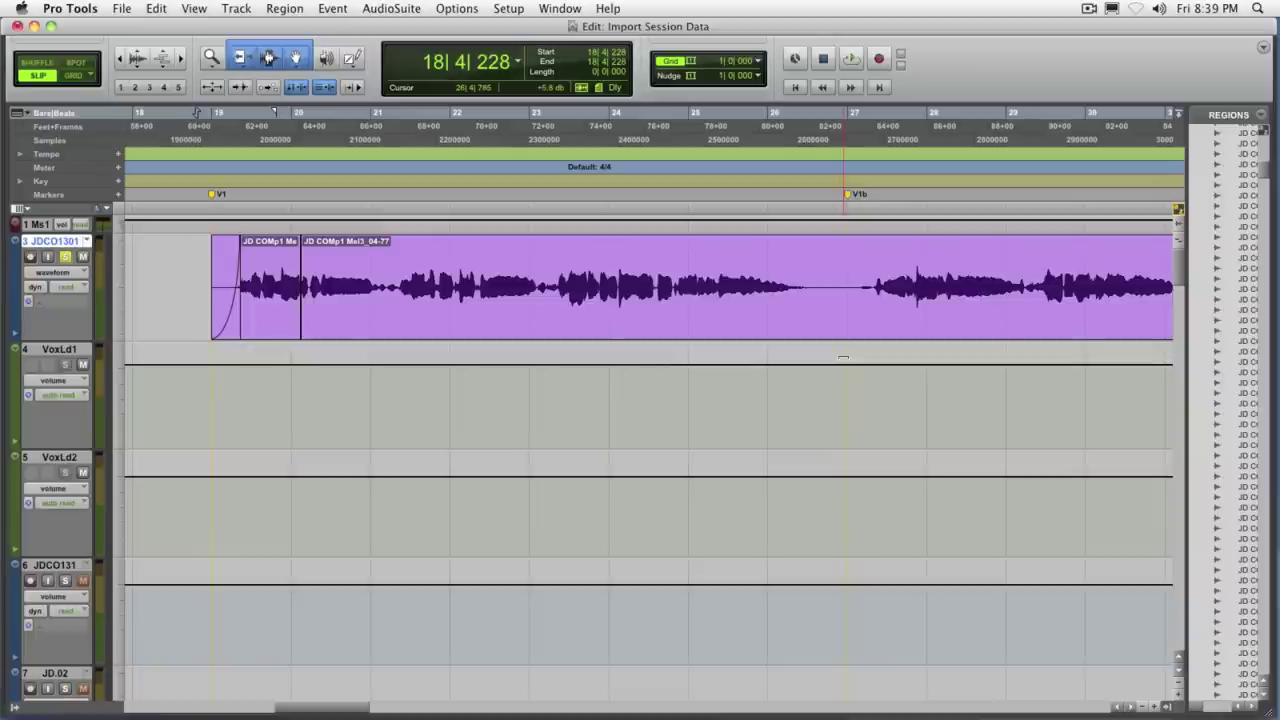
# - Audition the vocal, switch to the Mix window, and nudge the VoxLd1 volume fader up
pyautogui.press('space')
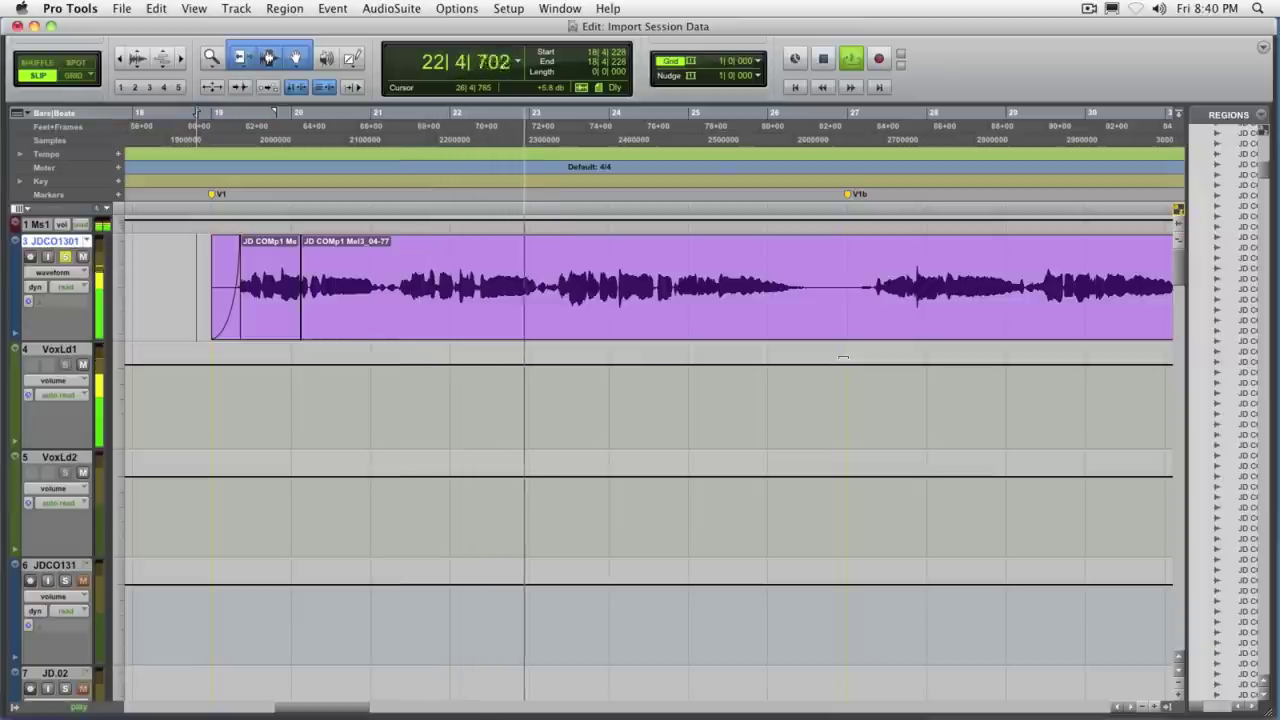
pyautogui.press('space')
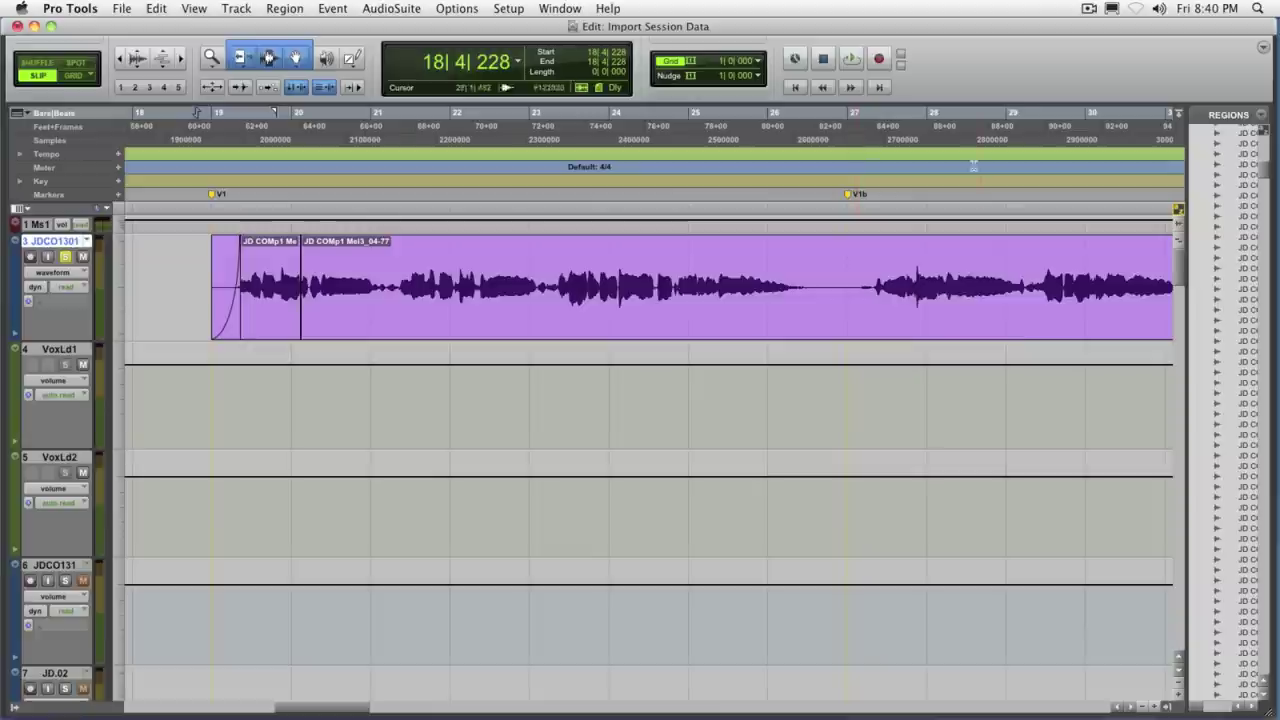
pyautogui.click(566, 9)
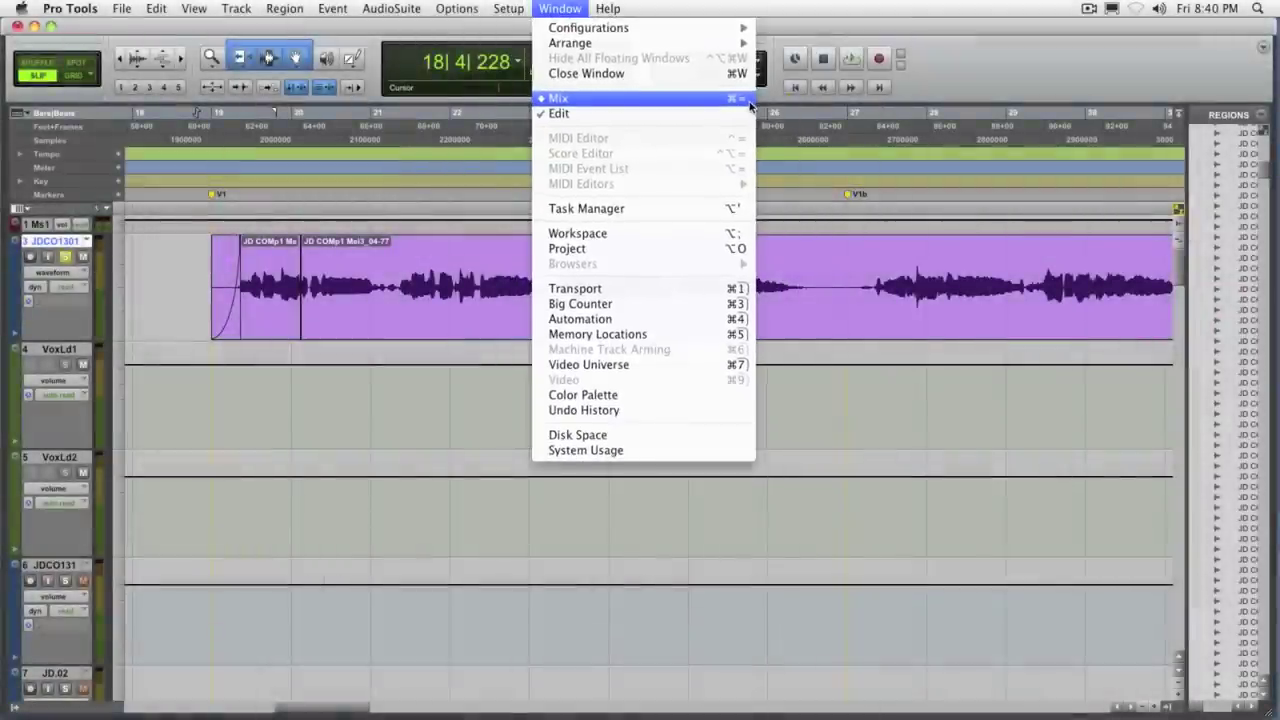
pyautogui.click(803, 125)
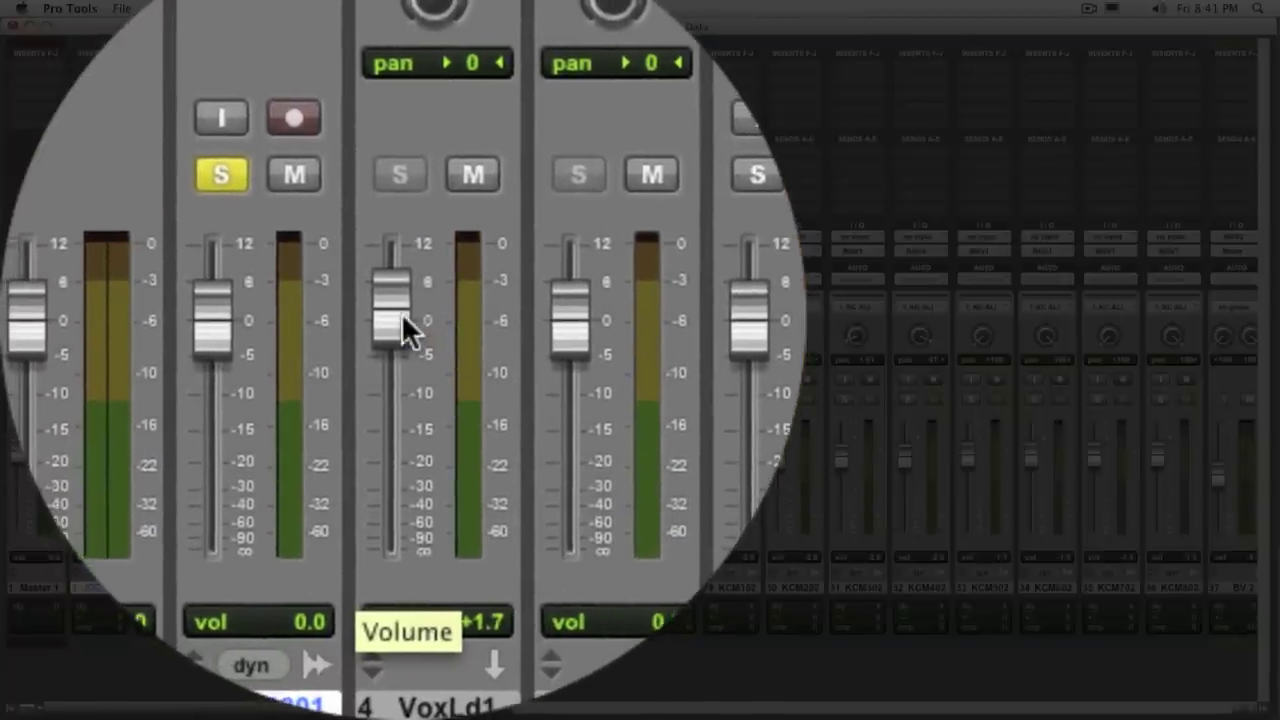
pyautogui.moveTo(405, 330); pyautogui.dragTo(405, 323)
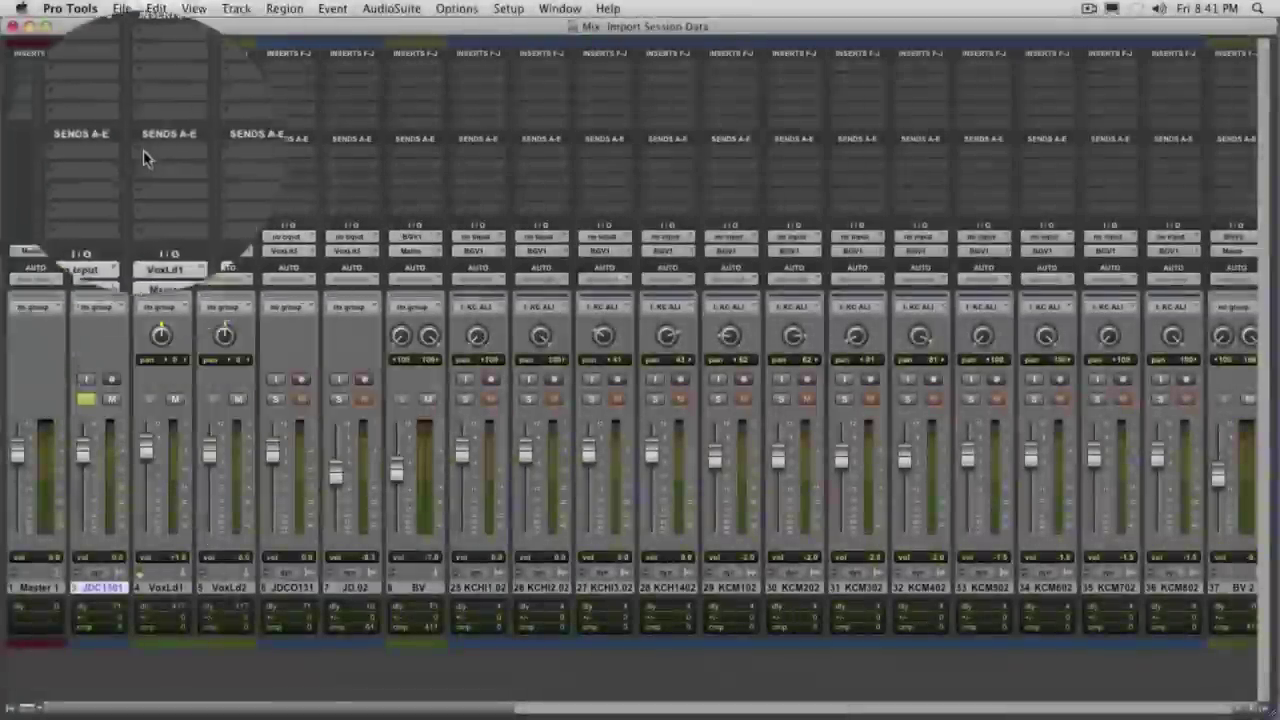
# - Open VoxLd1's first send slot and browse its output, bus and track destinations
pyautogui.click(143, 150)
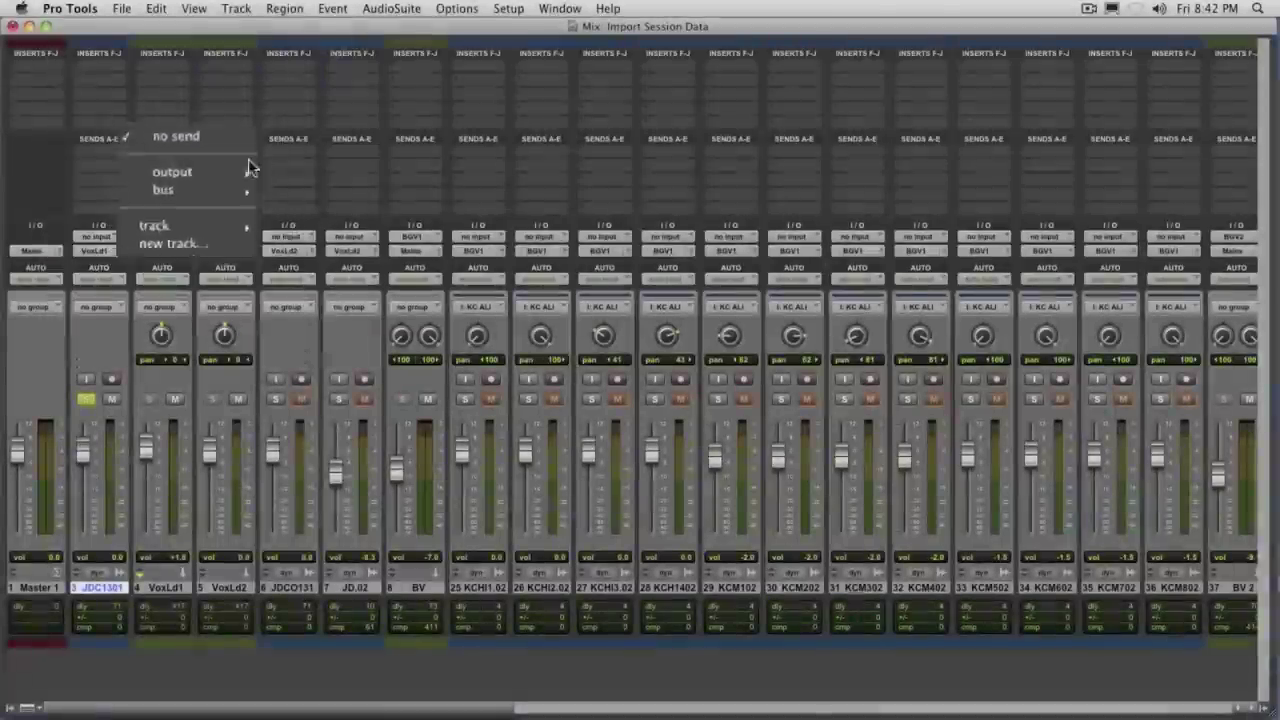
pyautogui.moveTo(252, 155)
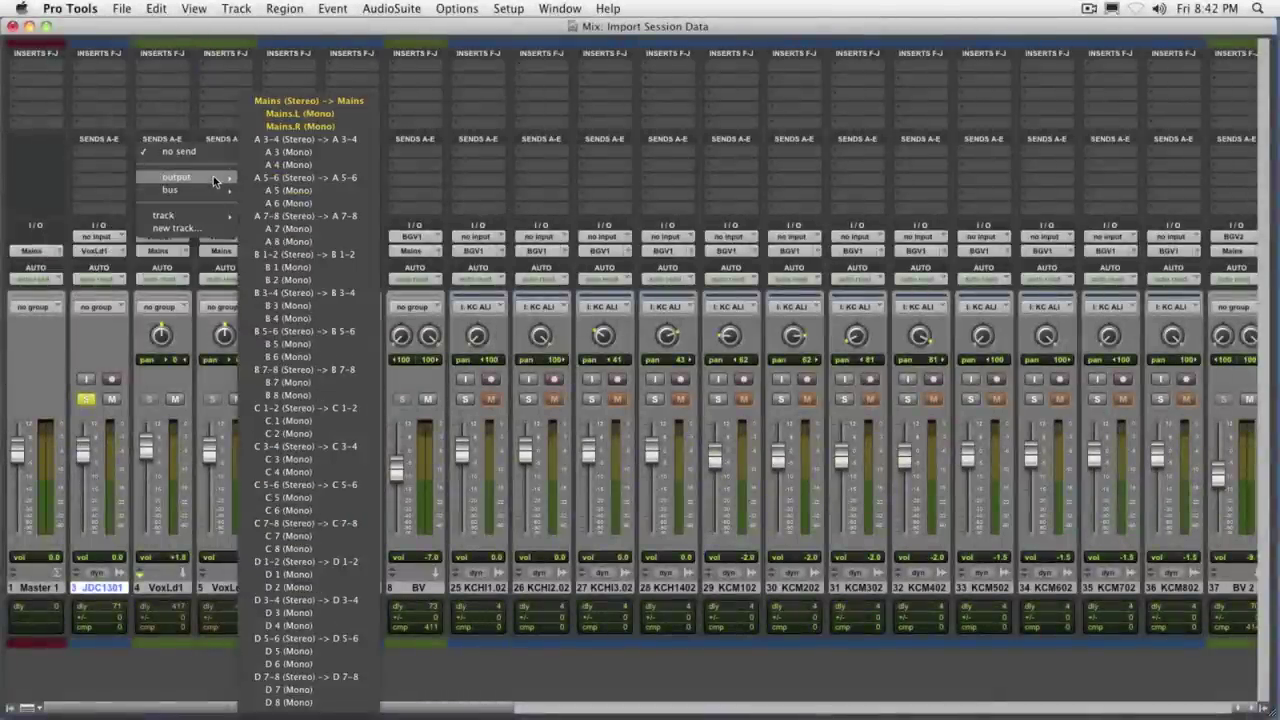
pyautogui.moveTo(213, 190)
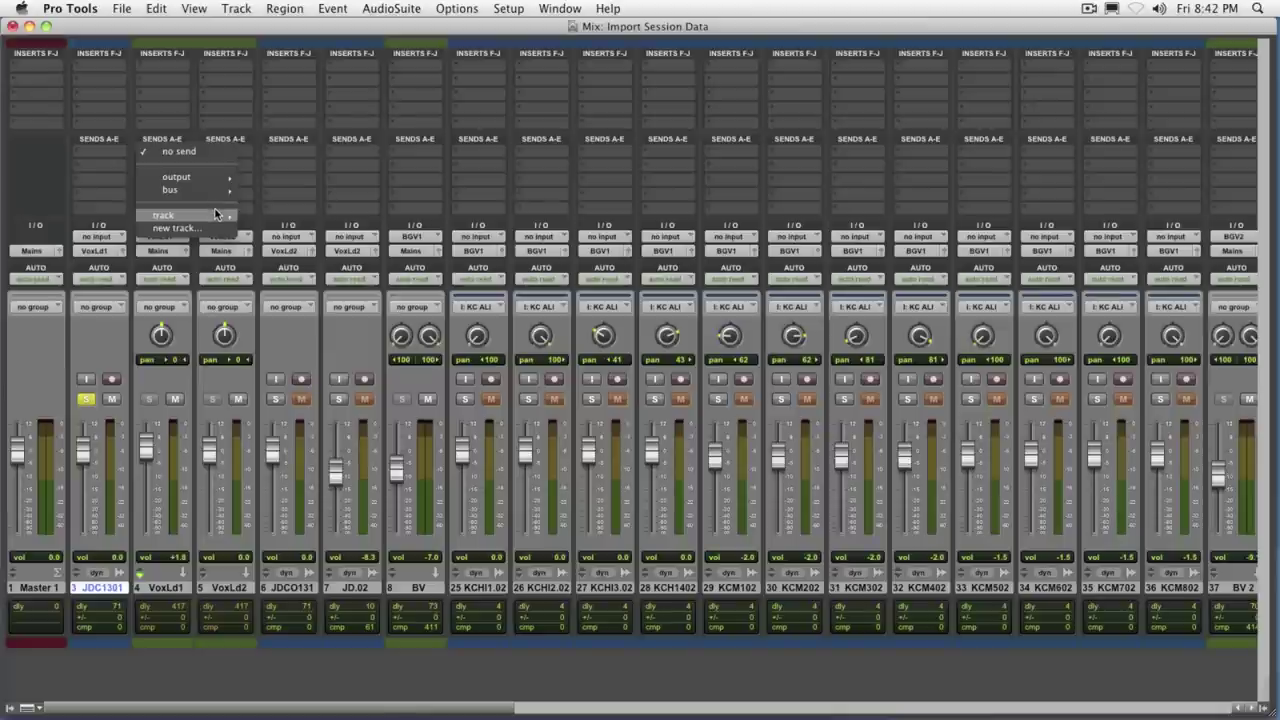
pyautogui.moveTo(215, 215)
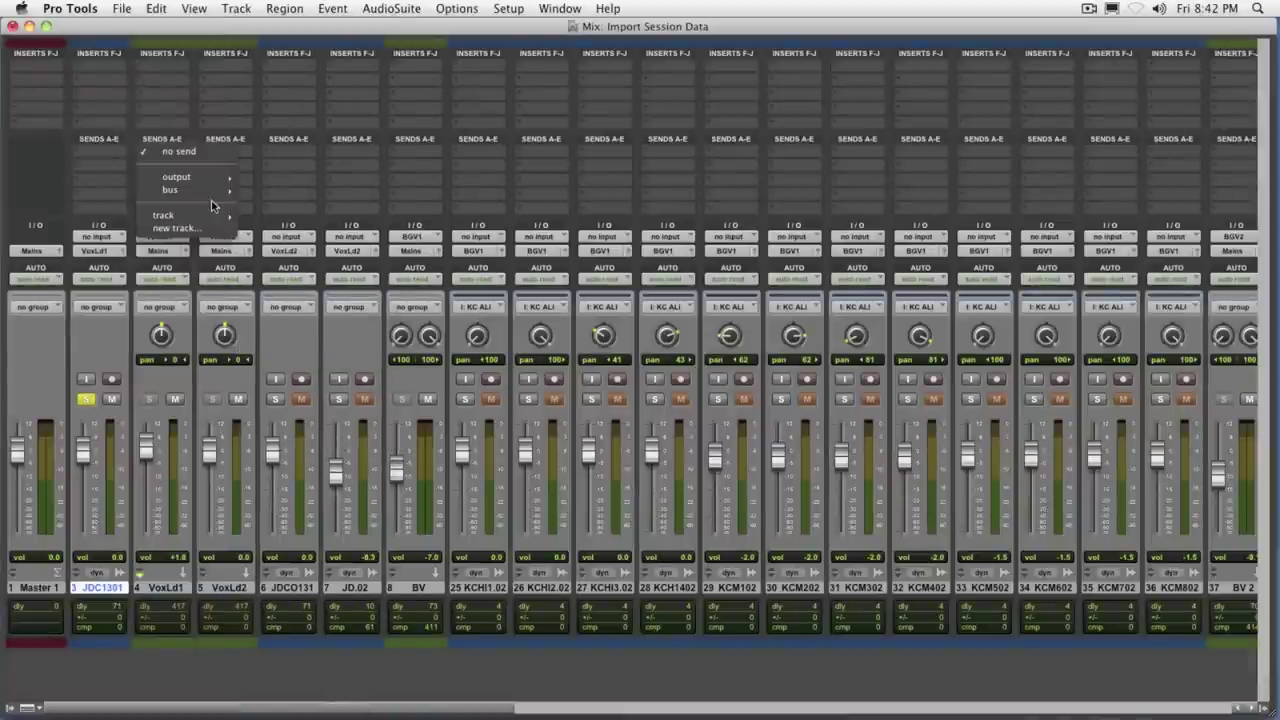
pyautogui.moveTo(253, 190)
pyautogui.moveTo(208, 184)
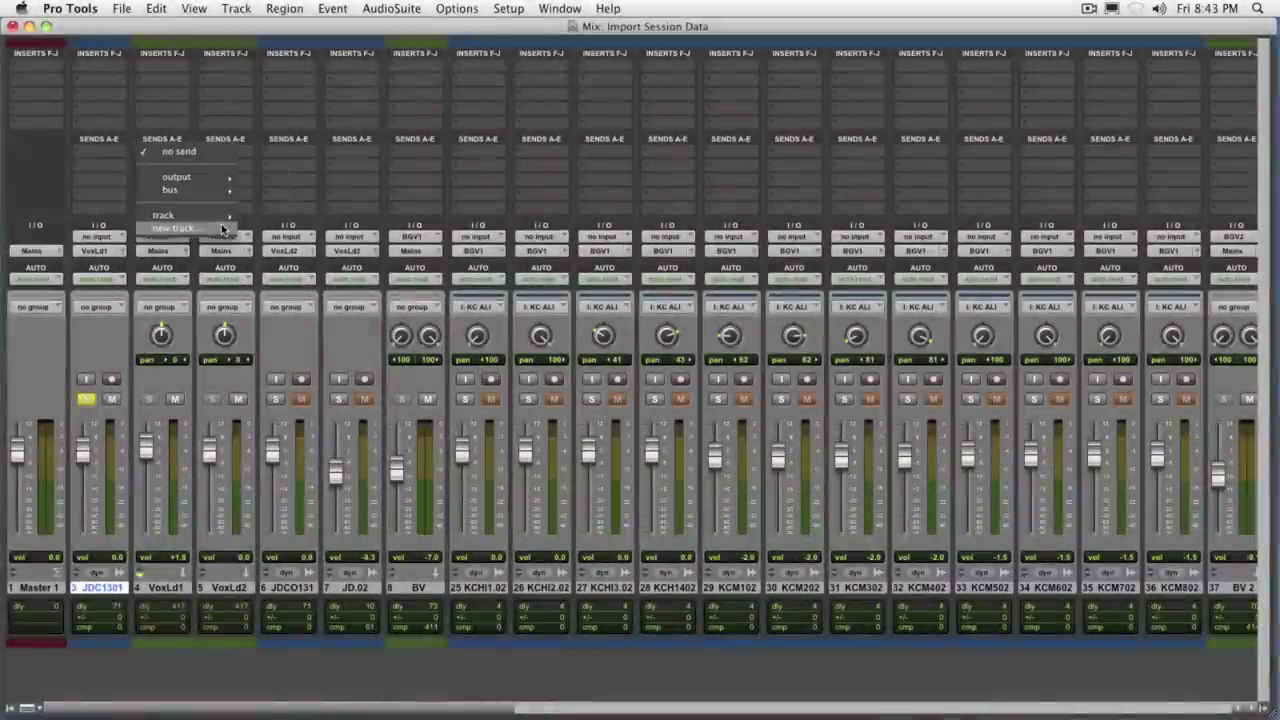
# - Create a new stereo Aux Input track named voxfx1 as VoxLd1's send A destination
pyautogui.click(335, 340)
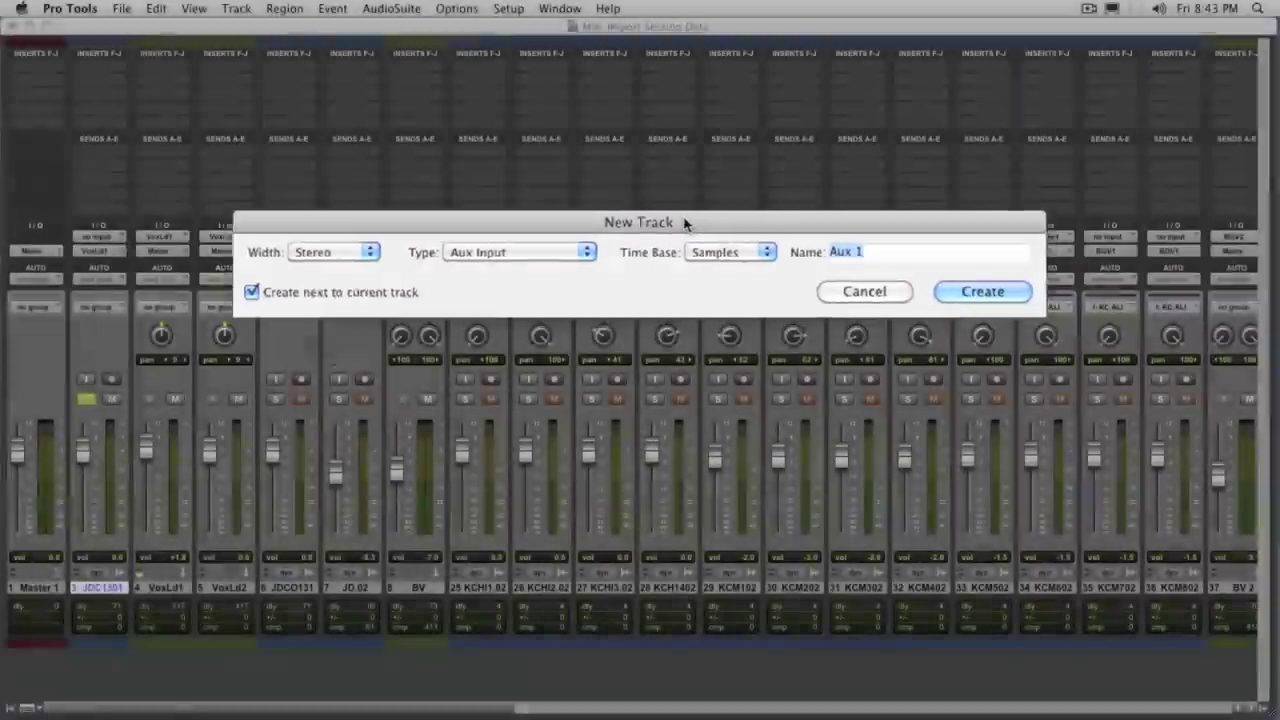
pyautogui.click(243, 247)
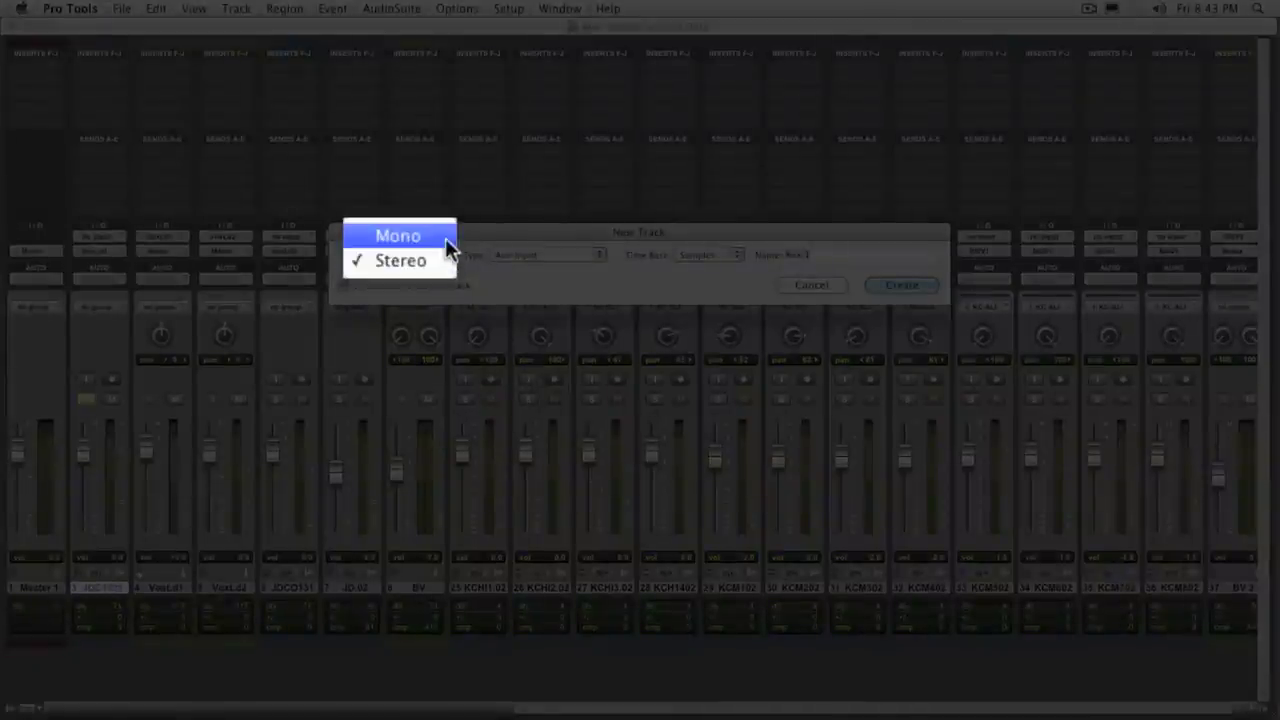
pyautogui.click(450, 258)
pyautogui.click(466, 252)
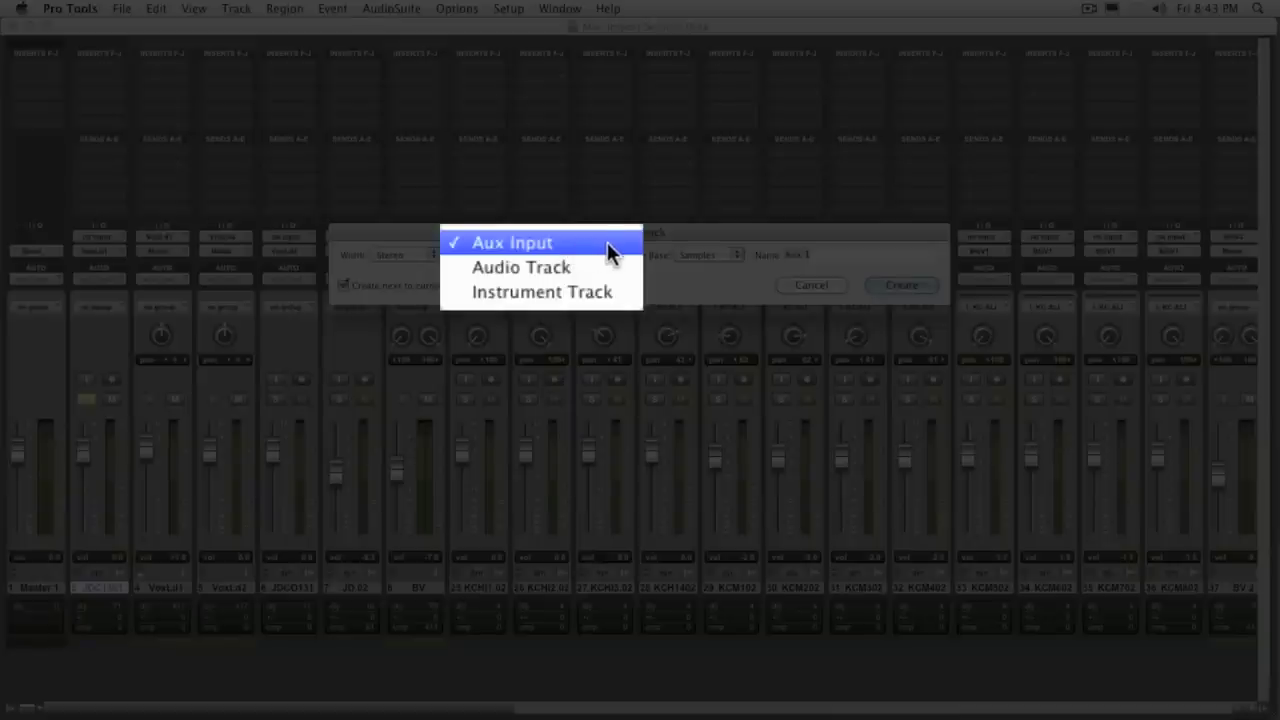
pyautogui.click(607, 242)
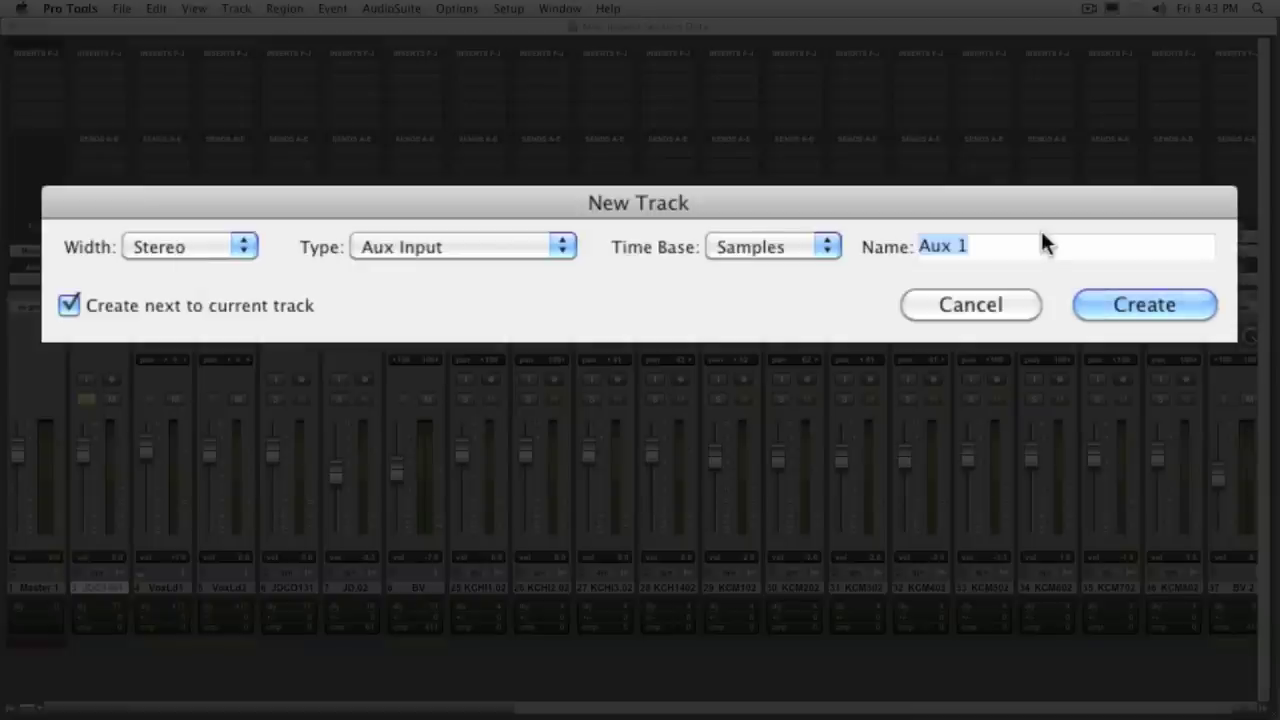
pyautogui.write('vox')
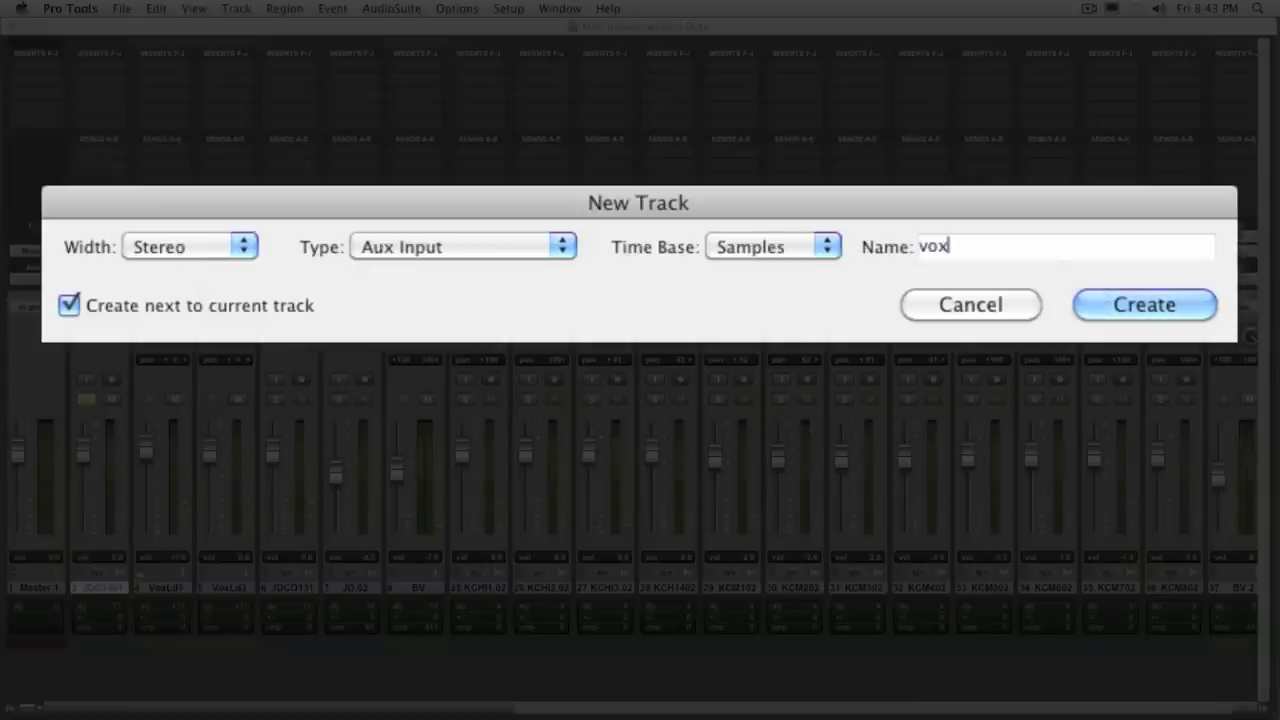
pyautogui.write('fx1')
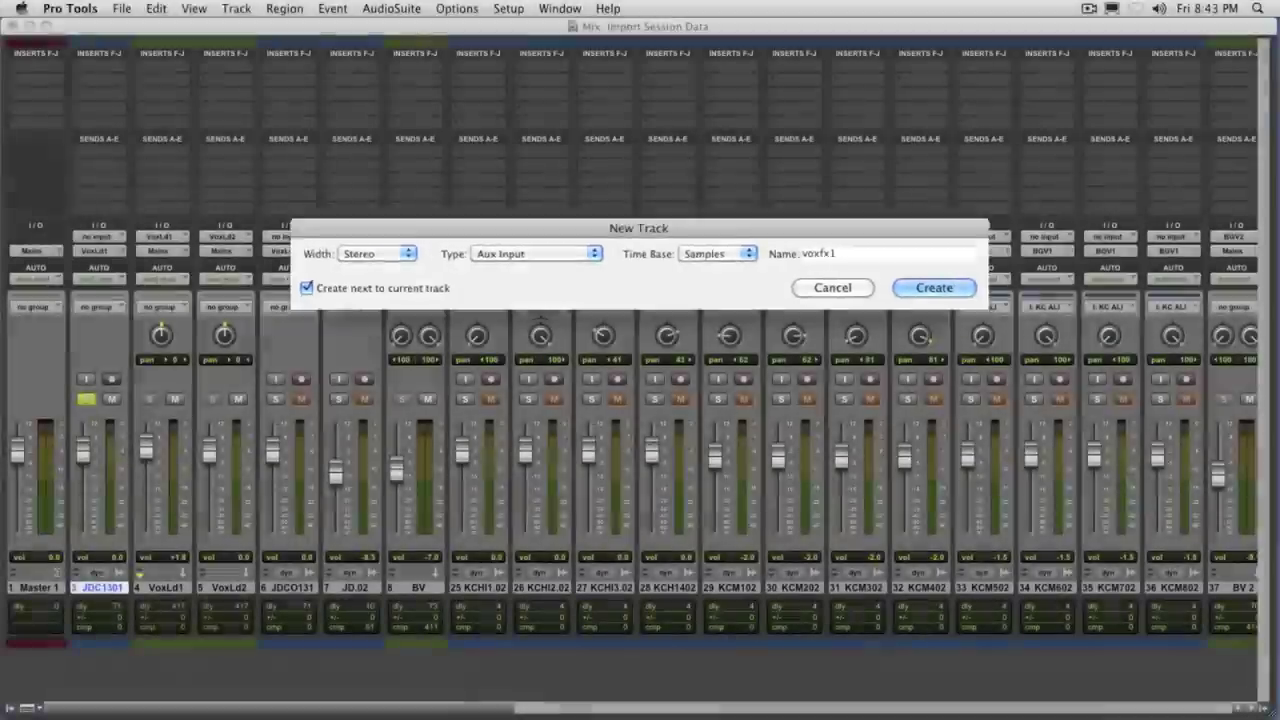
pyautogui.press('Return')
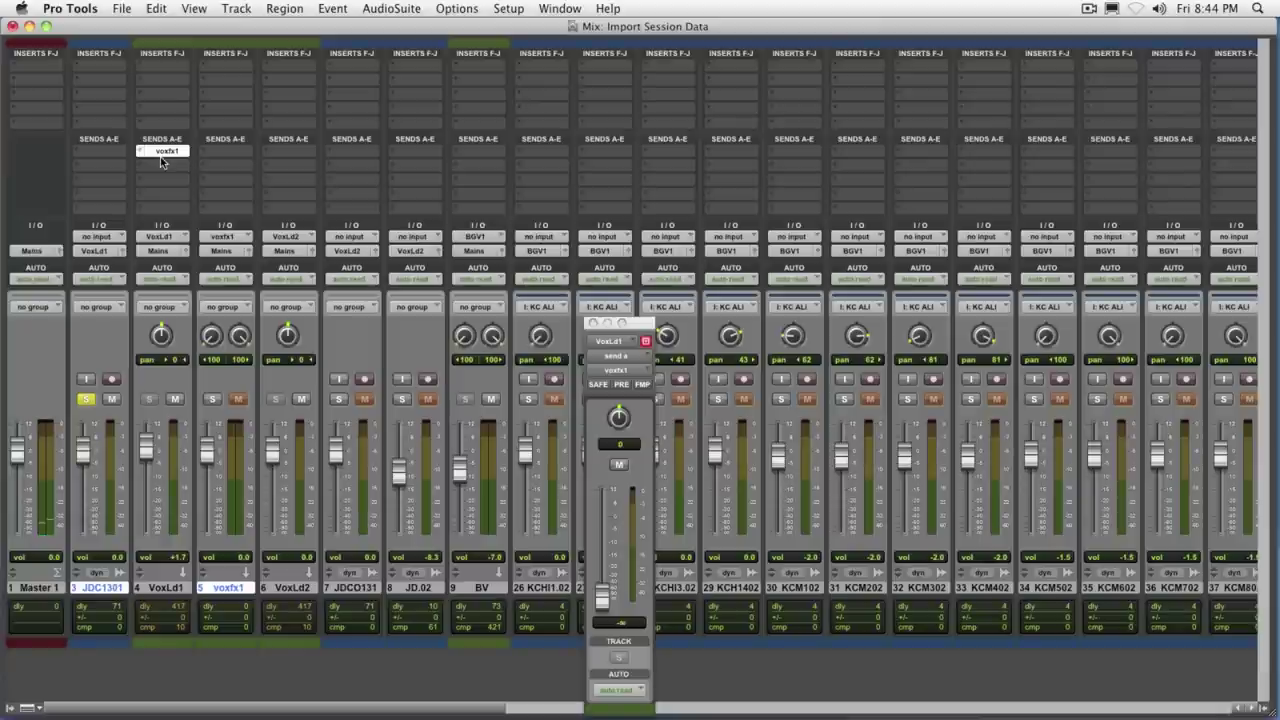
# - Solo voxfx1, raise VoxLd1's send to -0.6, check it with mute, and pan it slightly left
pyautogui.click(211, 400)
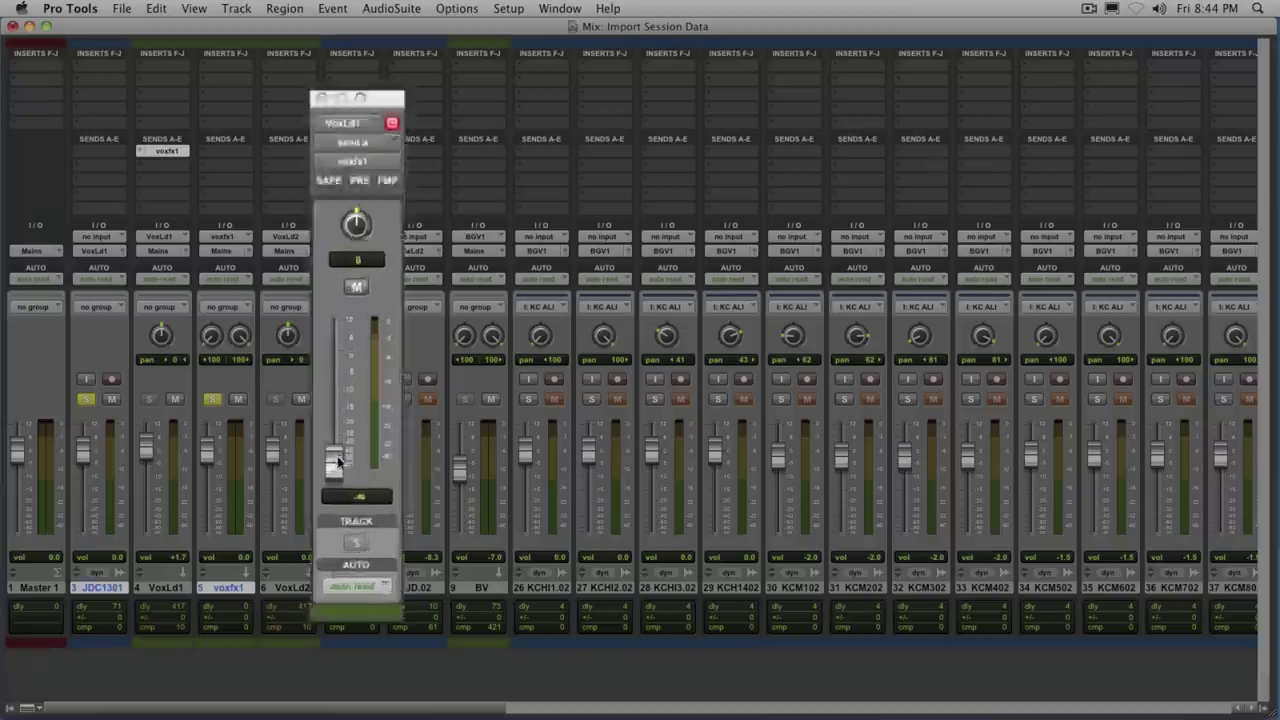
pyautogui.moveTo(340, 437); pyautogui.dragTo(340, 423)
pyautogui.moveTo(327, 477); pyautogui.dragTo(326, 357)
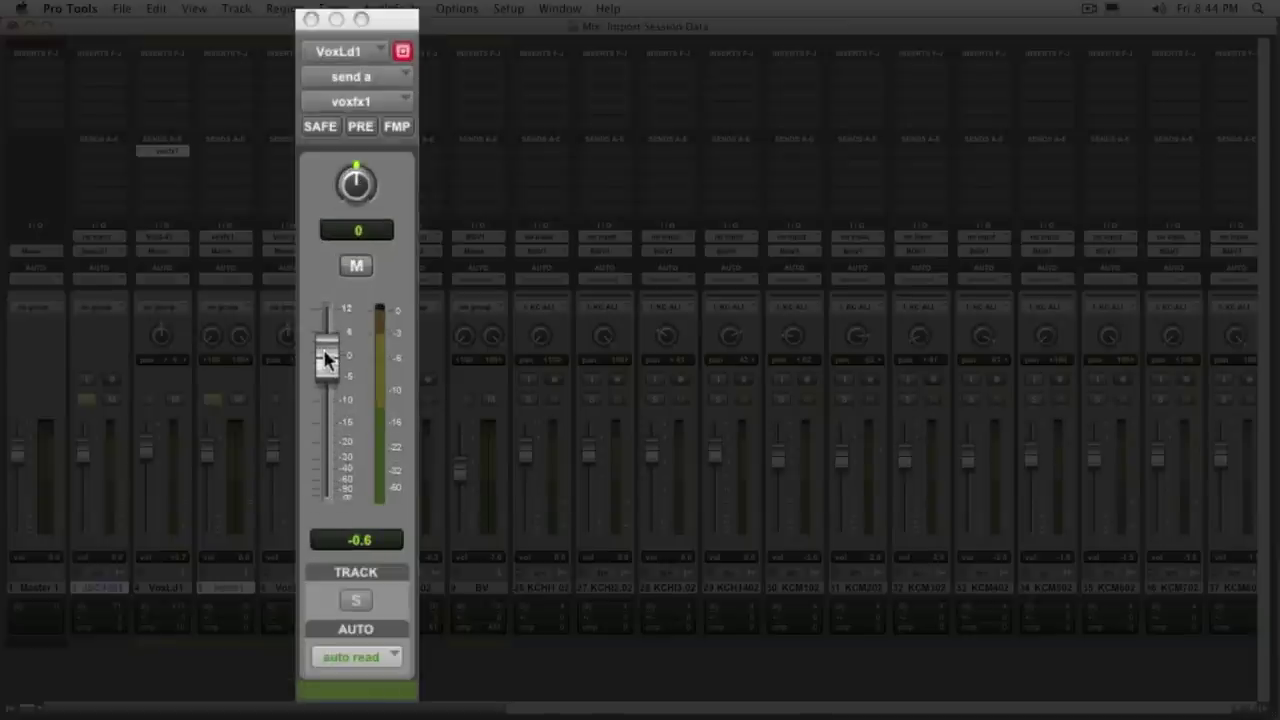
pyautogui.click(356, 266)
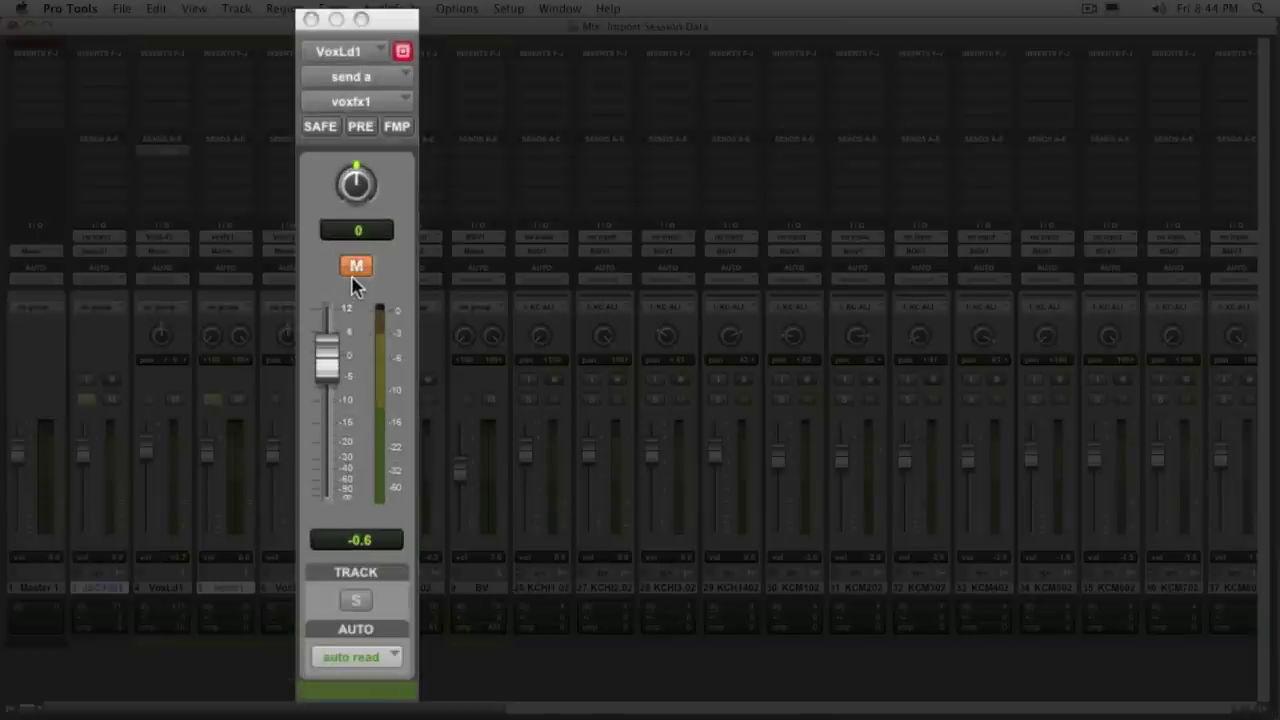
pyautogui.click(356, 266)
pyautogui.moveTo(356, 186)
pyautogui.mouseDown()
pyautogui.moveTo(357, 228)
pyautogui.moveTo(355, 196)
pyautogui.mouseUp()
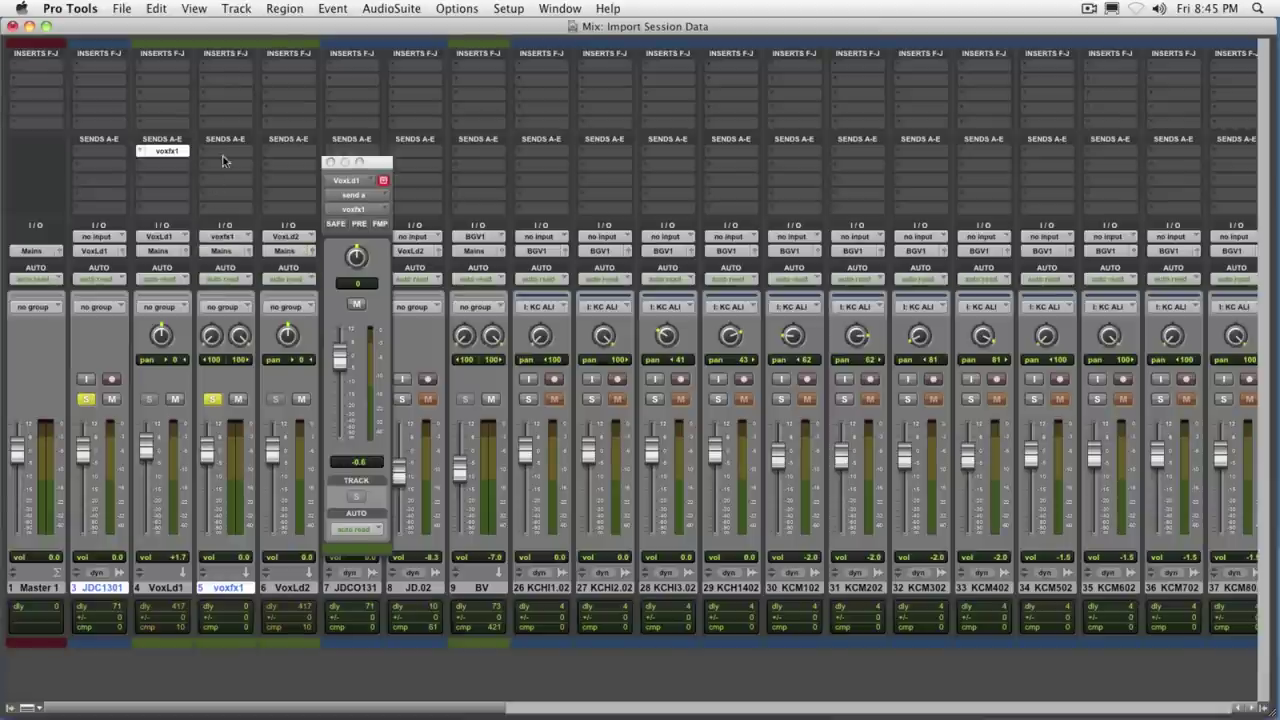
# - Insert the Long Delay II plug-in on voxfx1 and play back to hear it
pyautogui.click(207, 67)
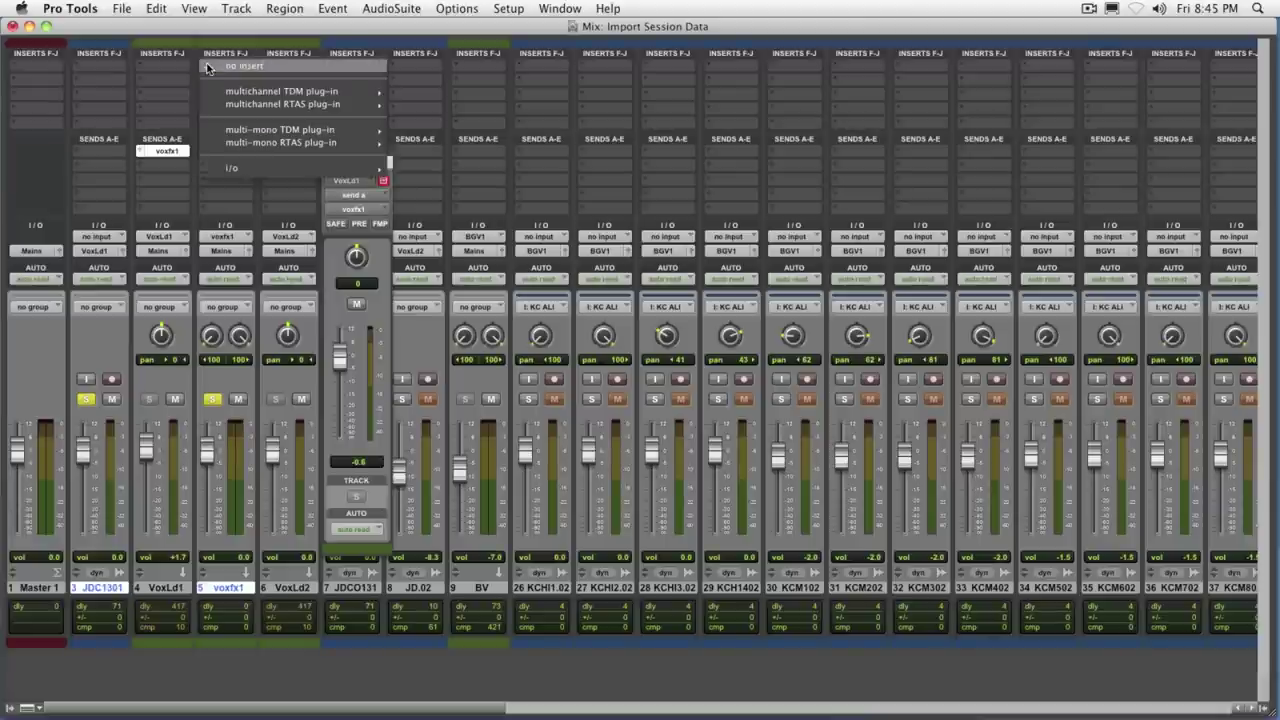
pyautogui.moveTo(214, 91)
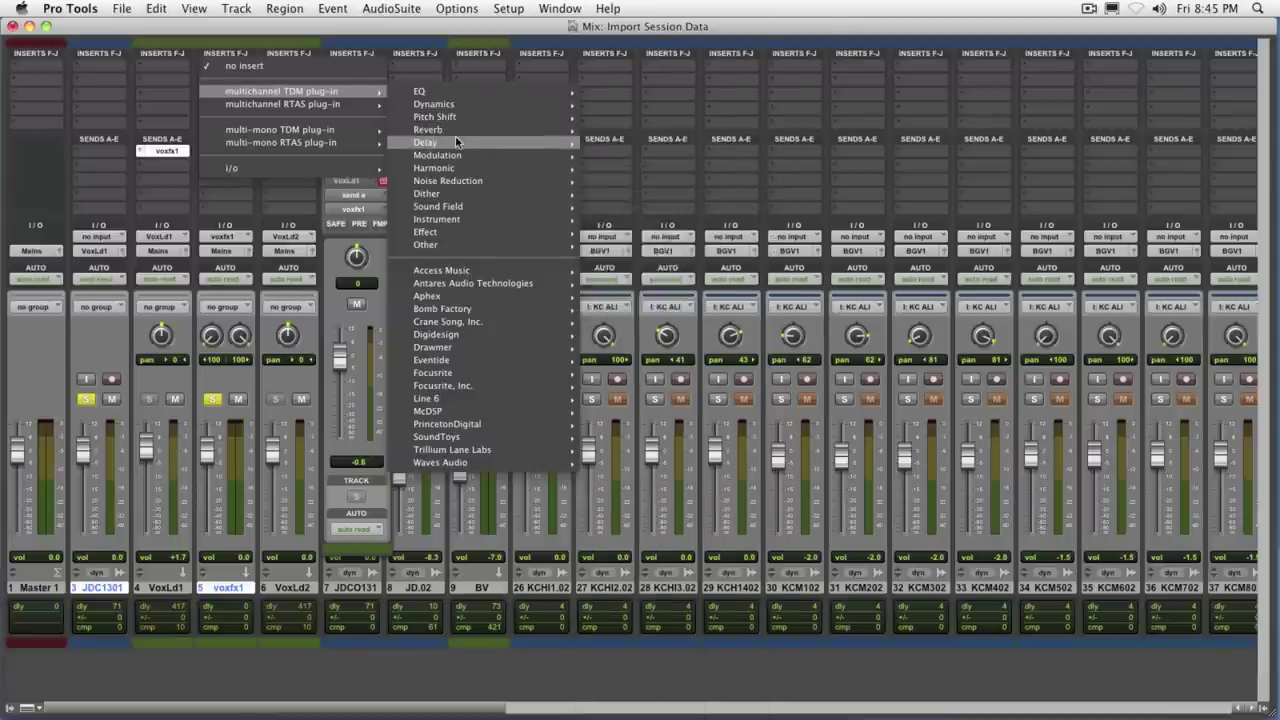
pyautogui.moveTo(456, 142)
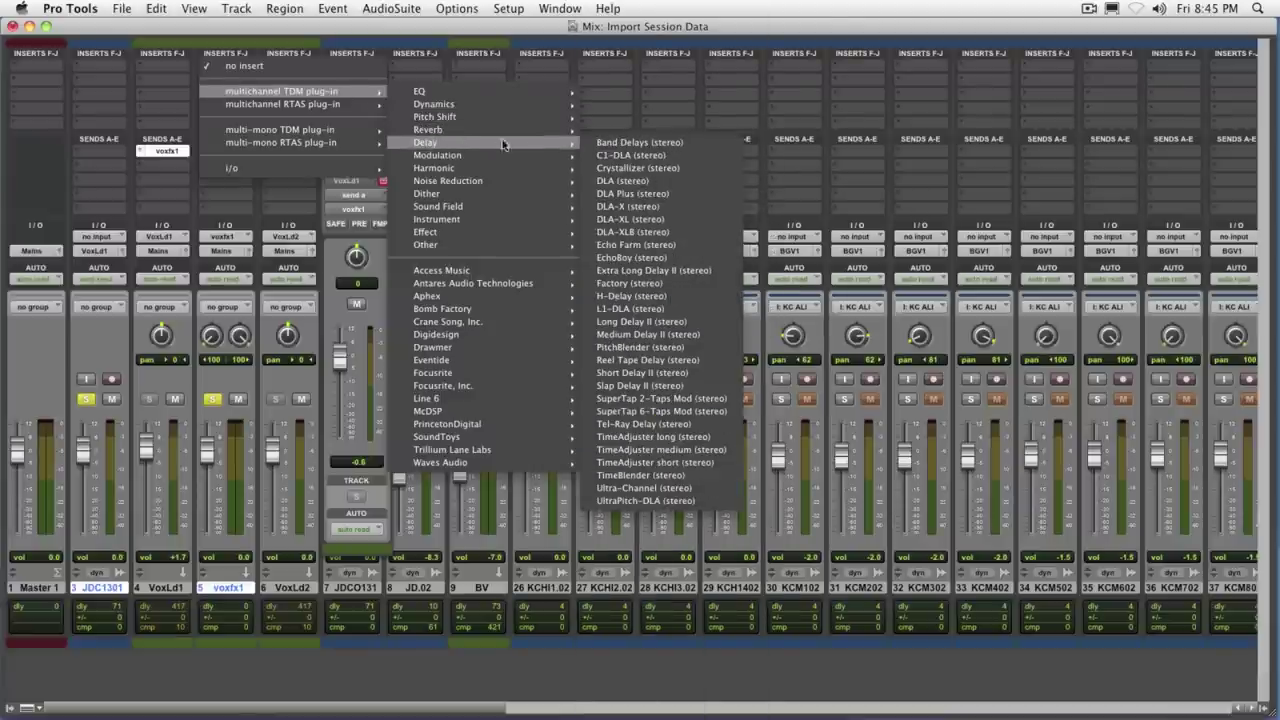
pyautogui.click(688, 321)
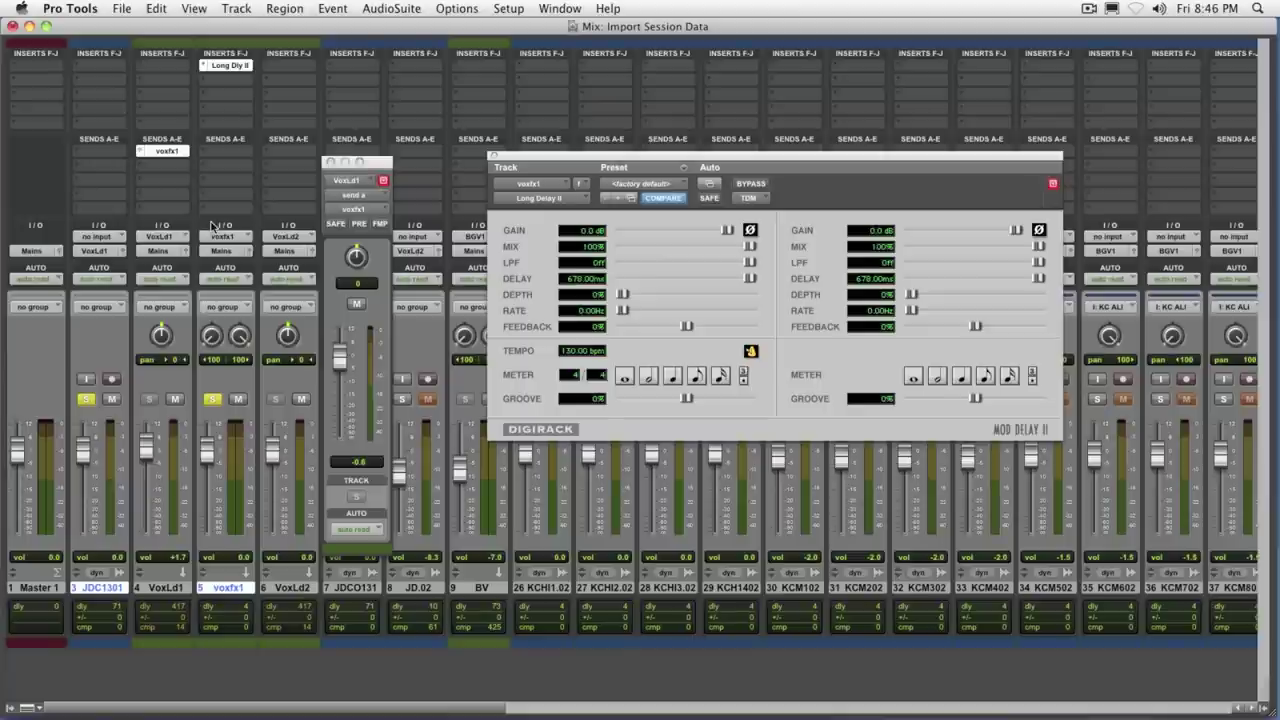
pyautogui.press('space')
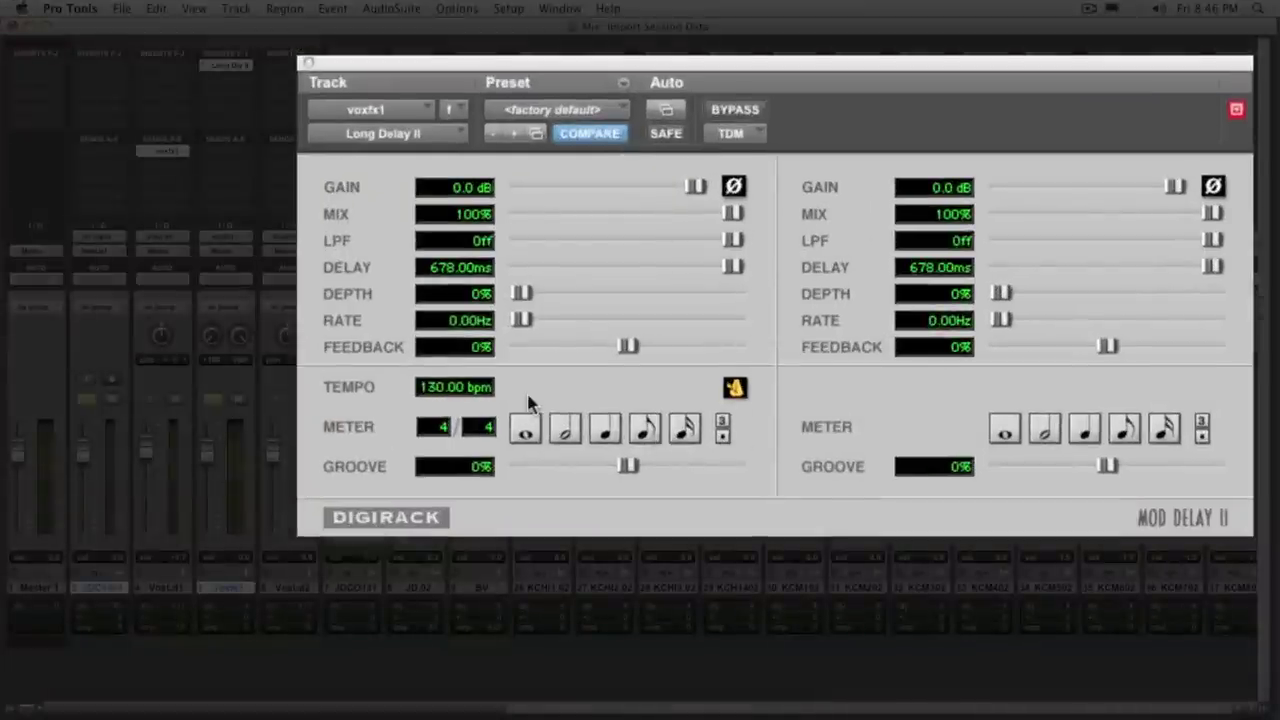
# - Set the delay's left channel to an eighth note (230.77 ms) and right to a sixteenth (115.38 ms)
pyautogui.click(647, 430)
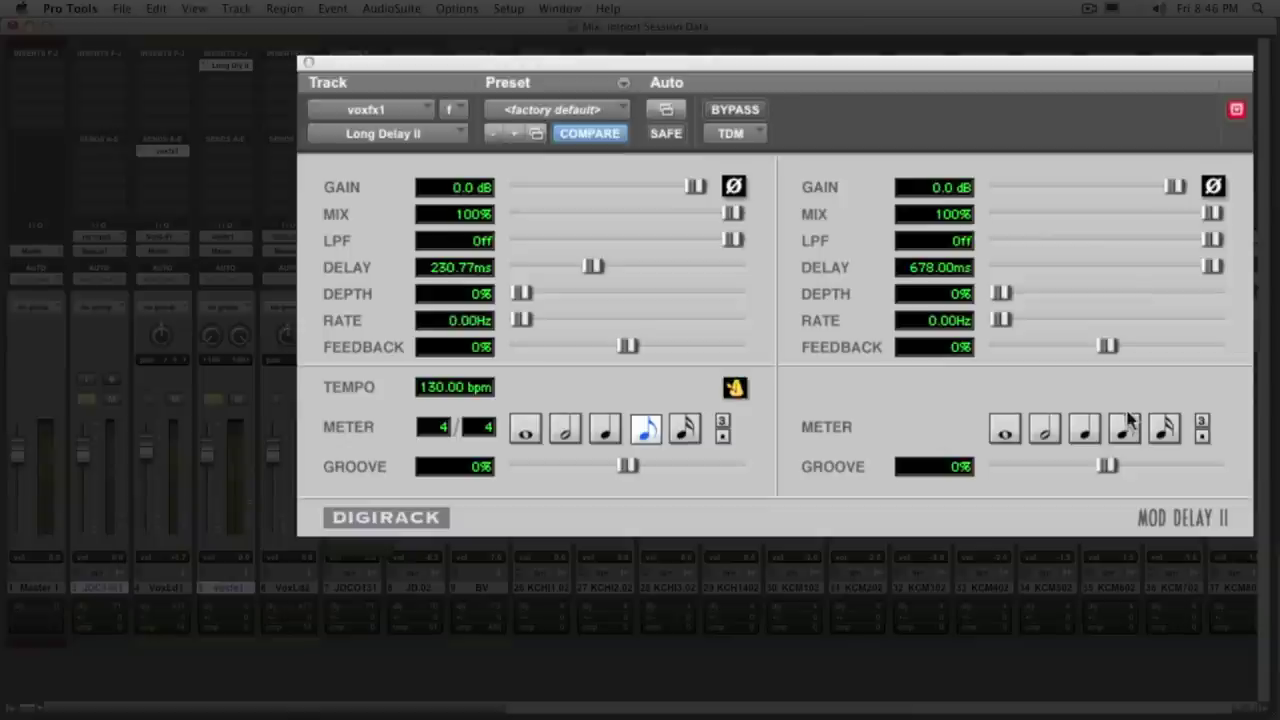
pyautogui.click(1160, 428)
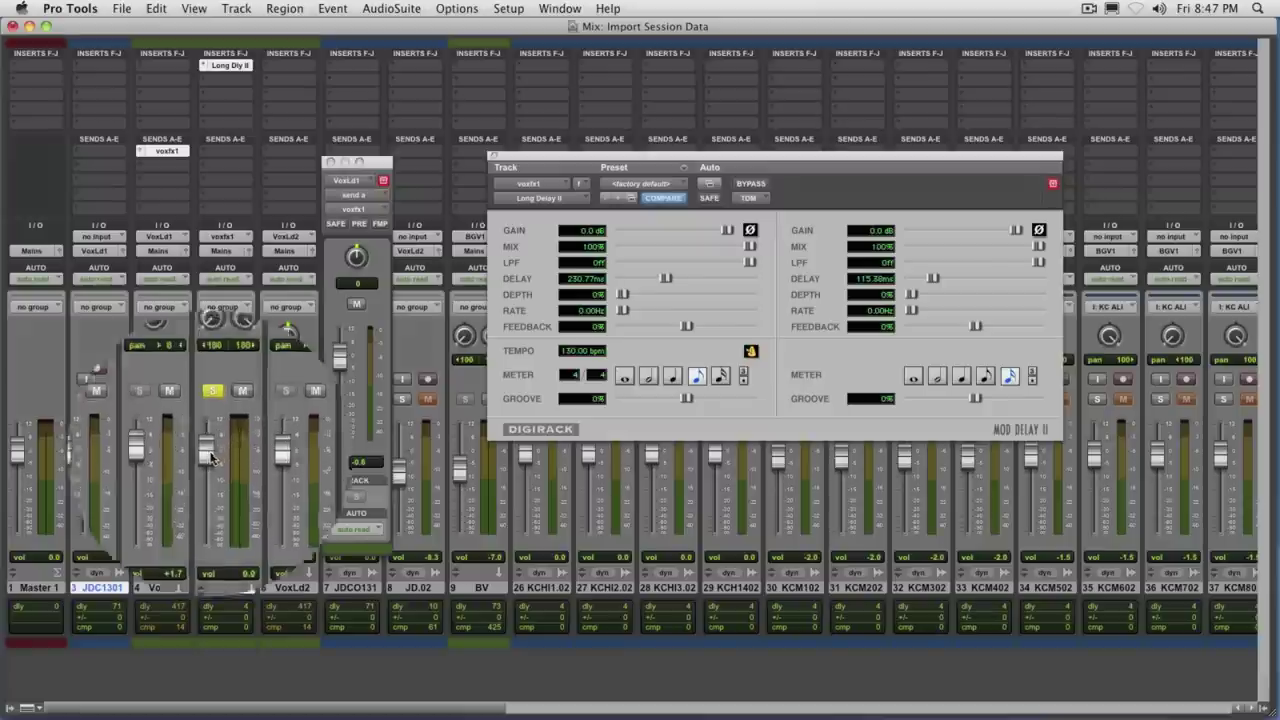
# - Pull the voxfx1 fader down to -18.2 during playback, then move the send window aside
pyautogui.moveTo(211, 457); pyautogui.dragTo(210, 501)
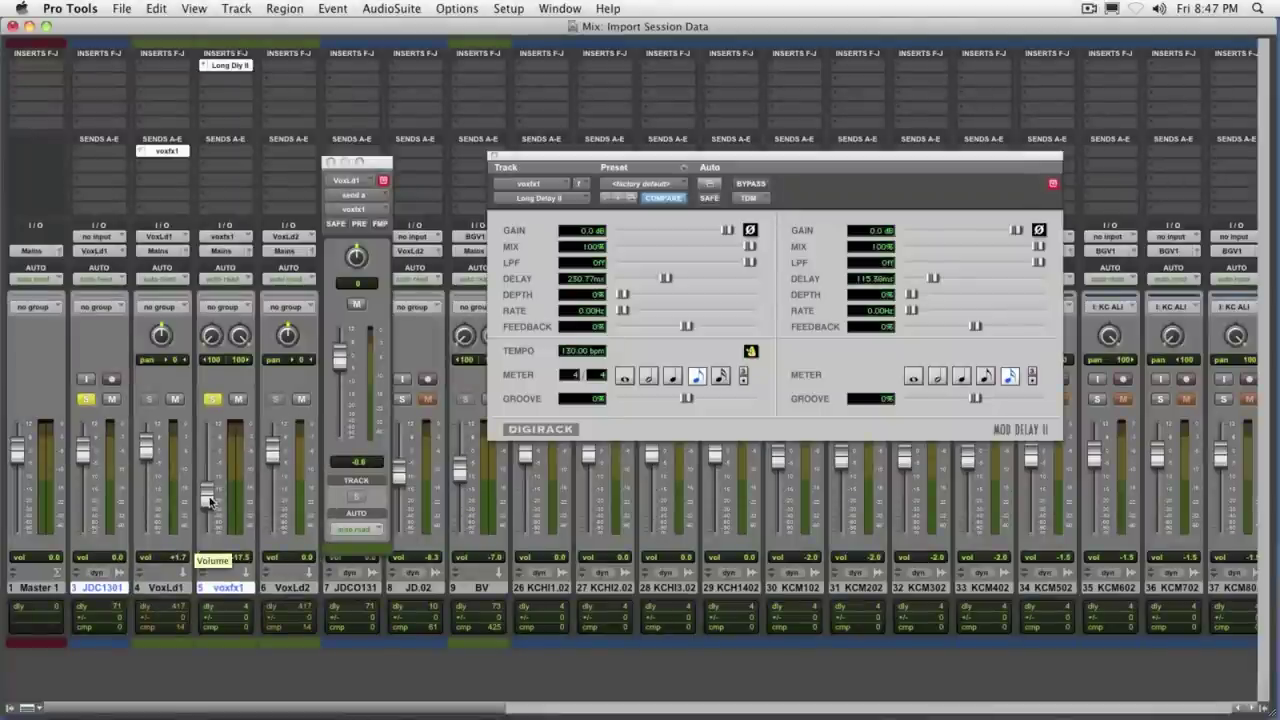
pyautogui.press('space')
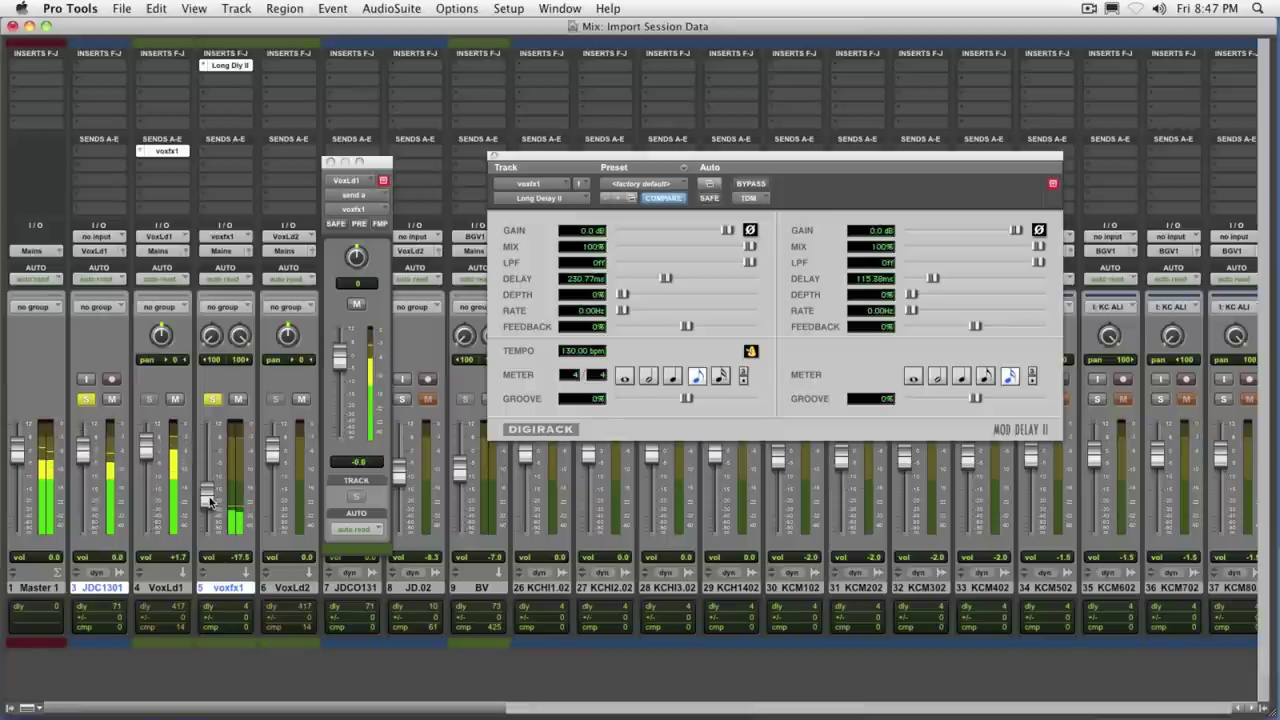
pyautogui.moveTo(208, 497); pyautogui.dragTo(209, 500)
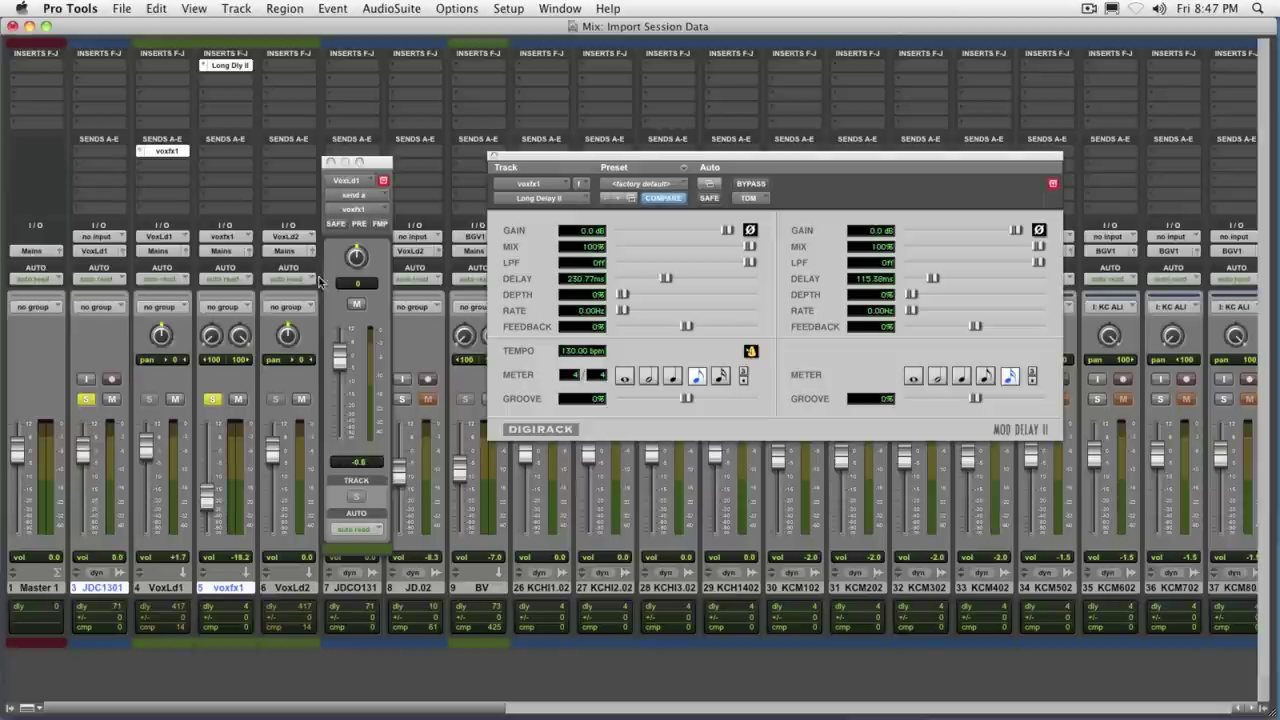
pyautogui.moveTo(373, 169); pyautogui.dragTo(440, 176)
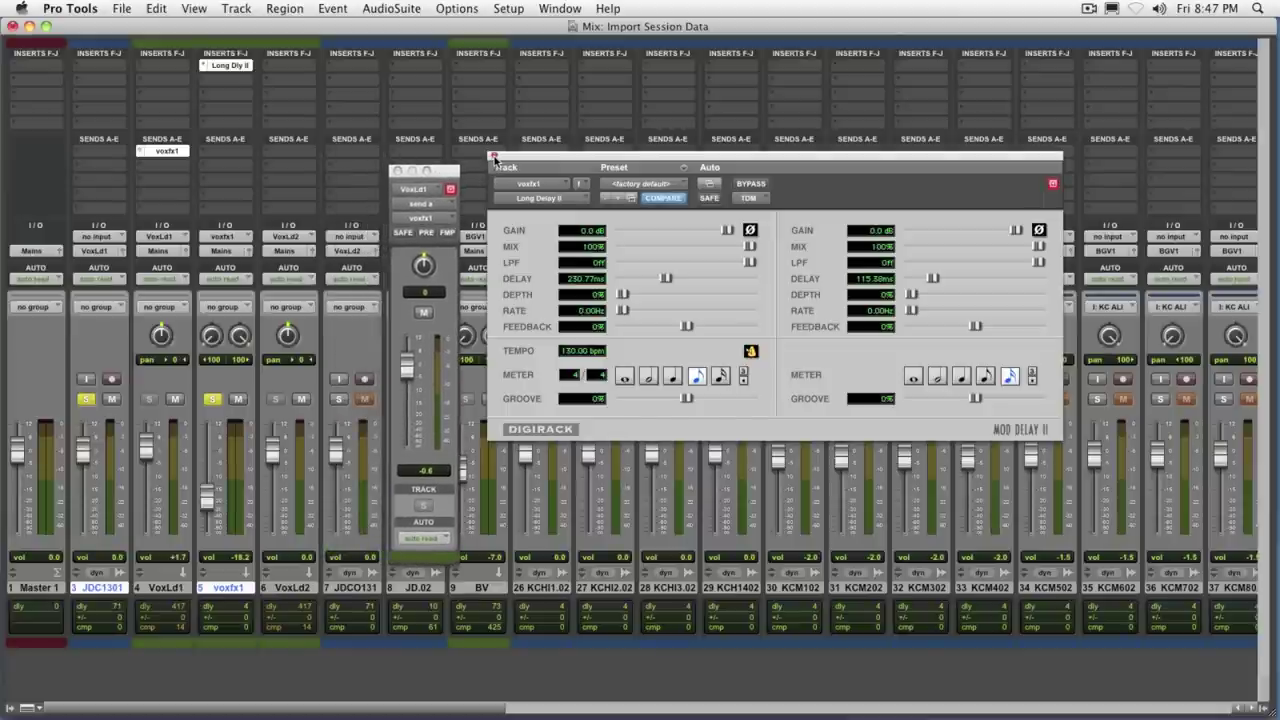
# - Close the Mod Delay II plug-in window on voxfx1
pyautogui.click(493, 157)
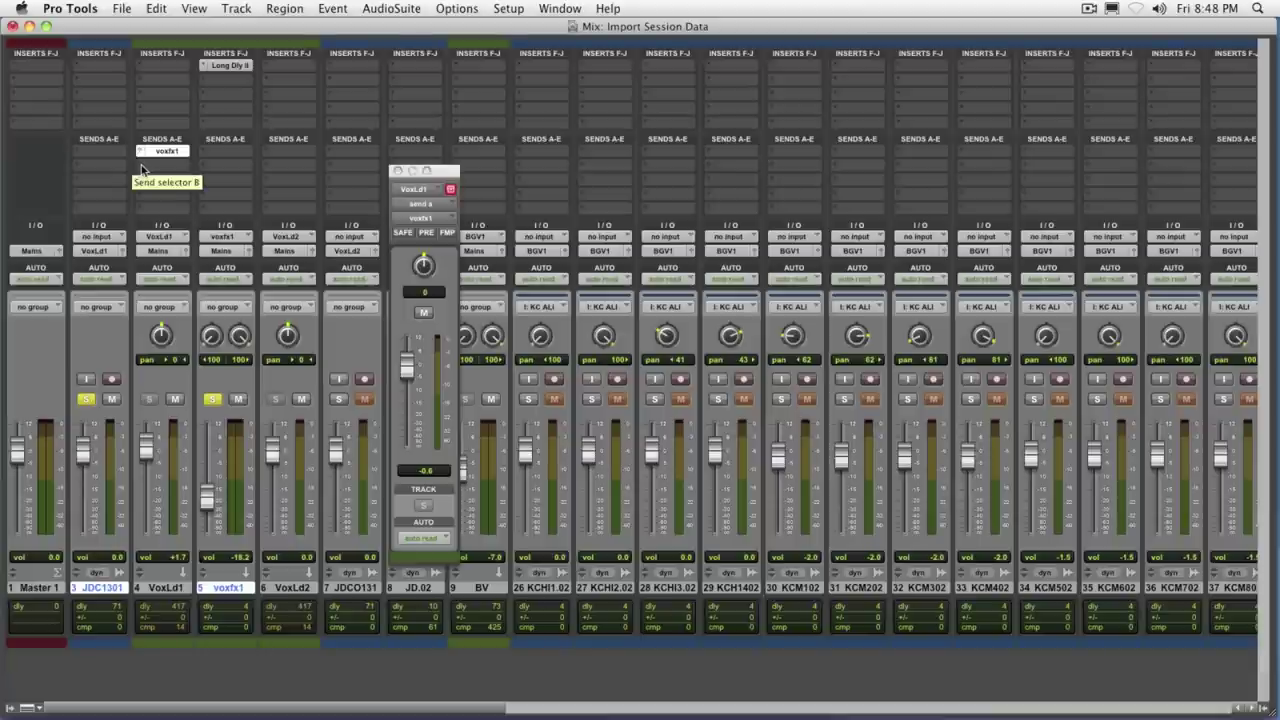
# - Assign VoxLd1's send B to a new stereo aux track named Voxverb1
pyautogui.click(142, 169)
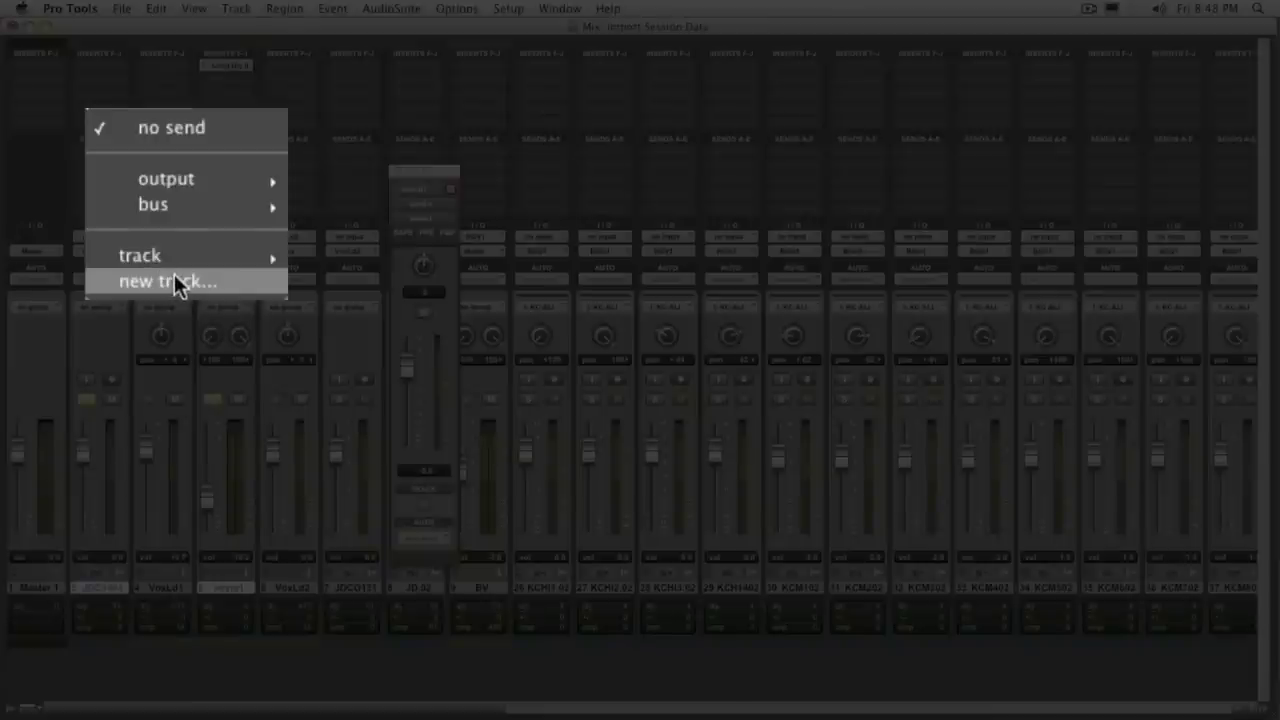
pyautogui.click(174, 280)
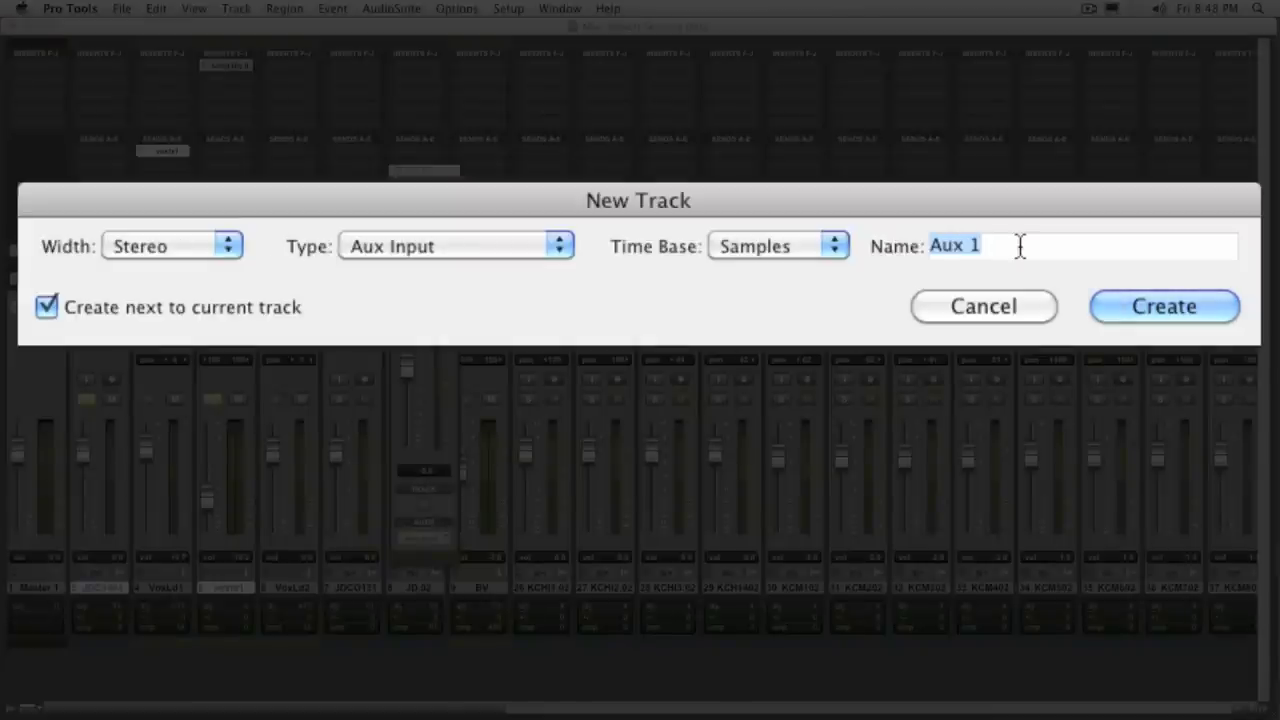
pyautogui.write('Voxverb')
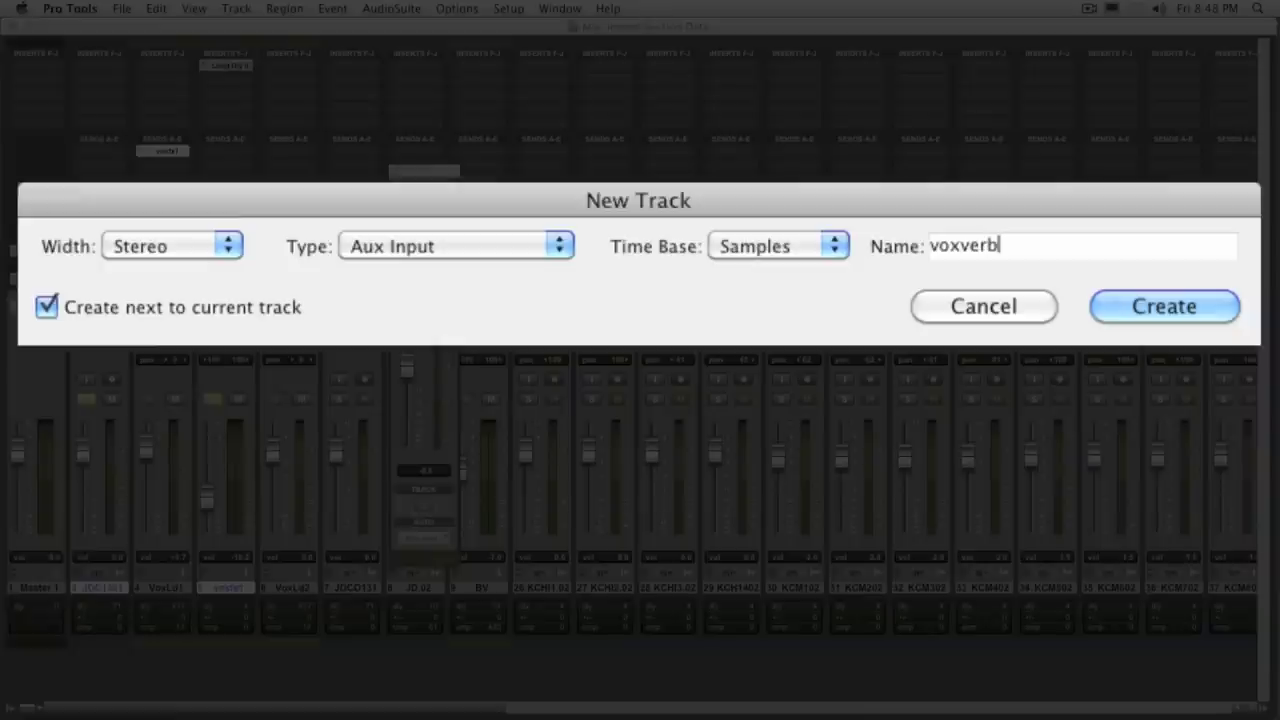
pyautogui.write('1')
pyautogui.press('Return')
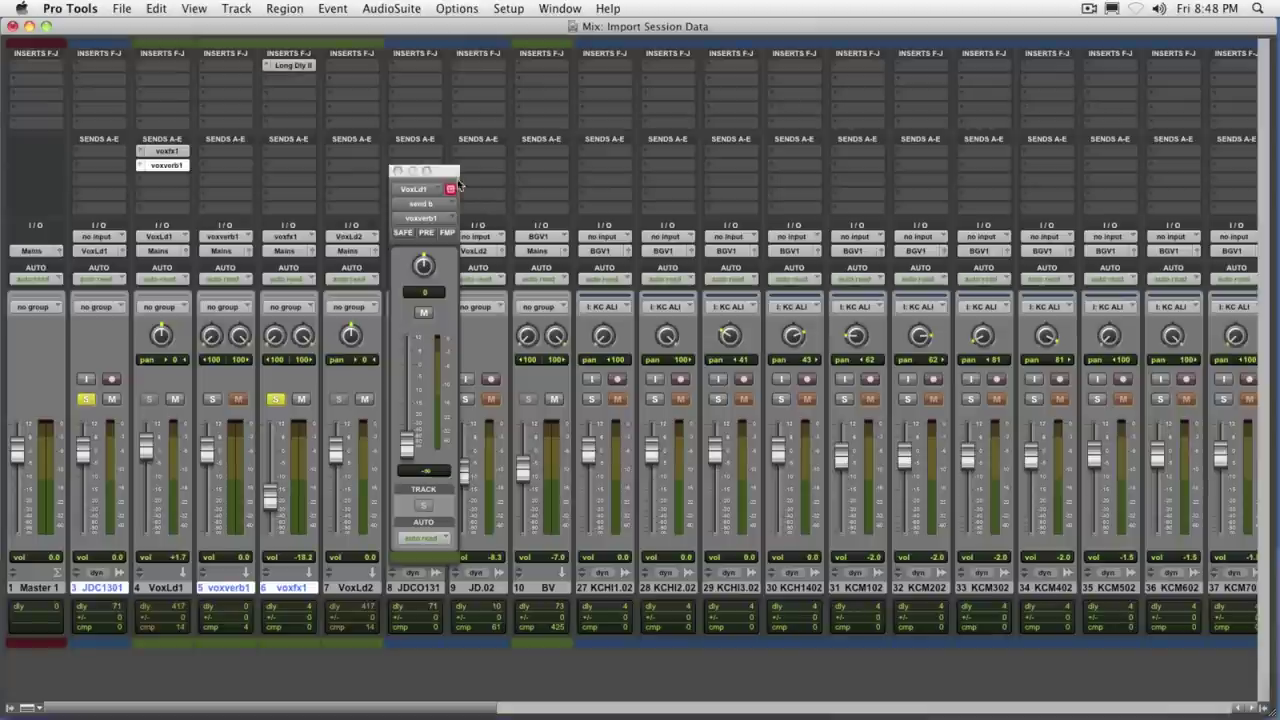
# - Move the send window further left and set the voxverb1 send level to 0.0 dB
pyautogui.moveTo(449, 176); pyautogui.dragTo(304, 140)
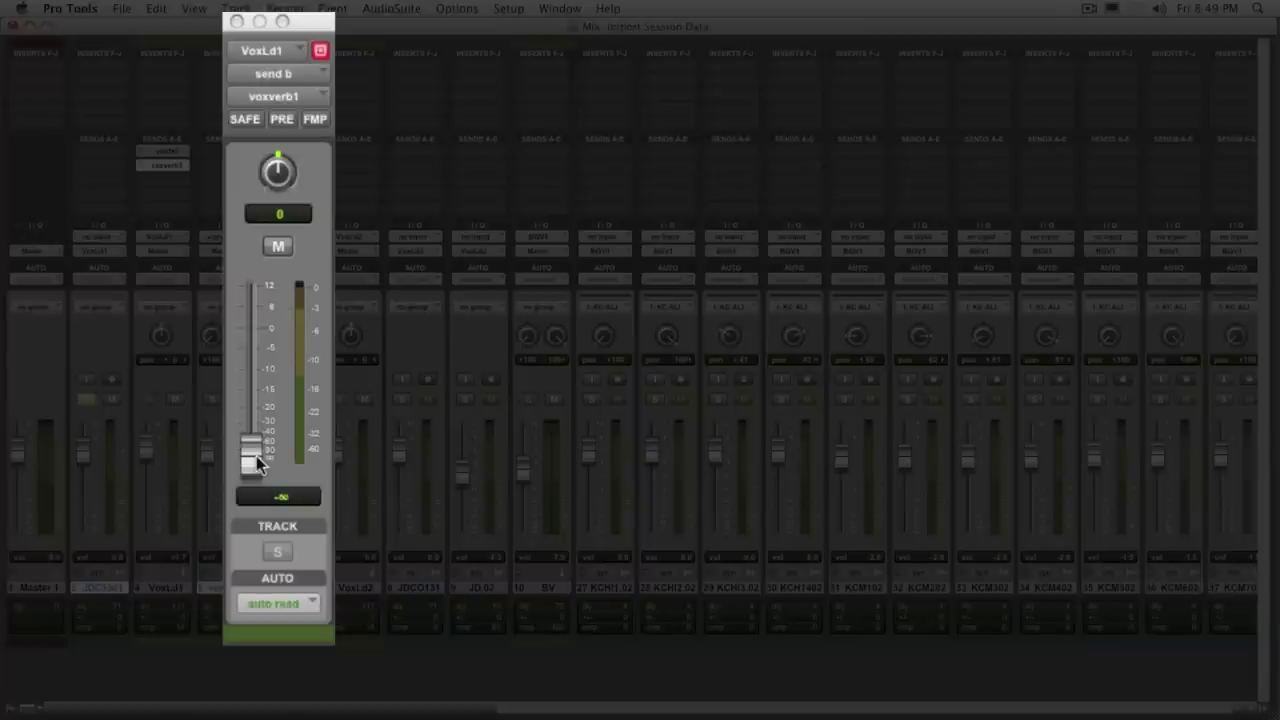
pyautogui.keyDown('alt'); pyautogui.click(256, 458); pyautogui.keyUp('alt')
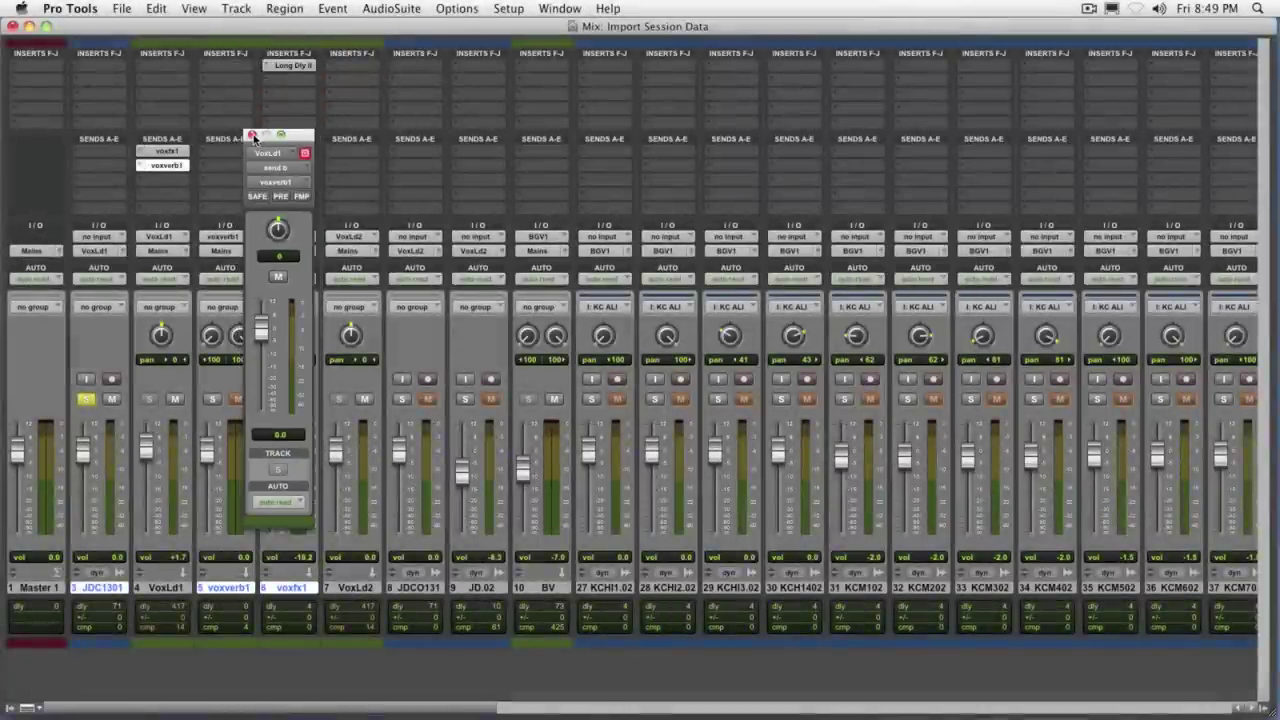
# - Close the VoxLd1 send window, solo voxverb1, and insert a stereo D-Verb on its first insert
pyautogui.click(237, 21)
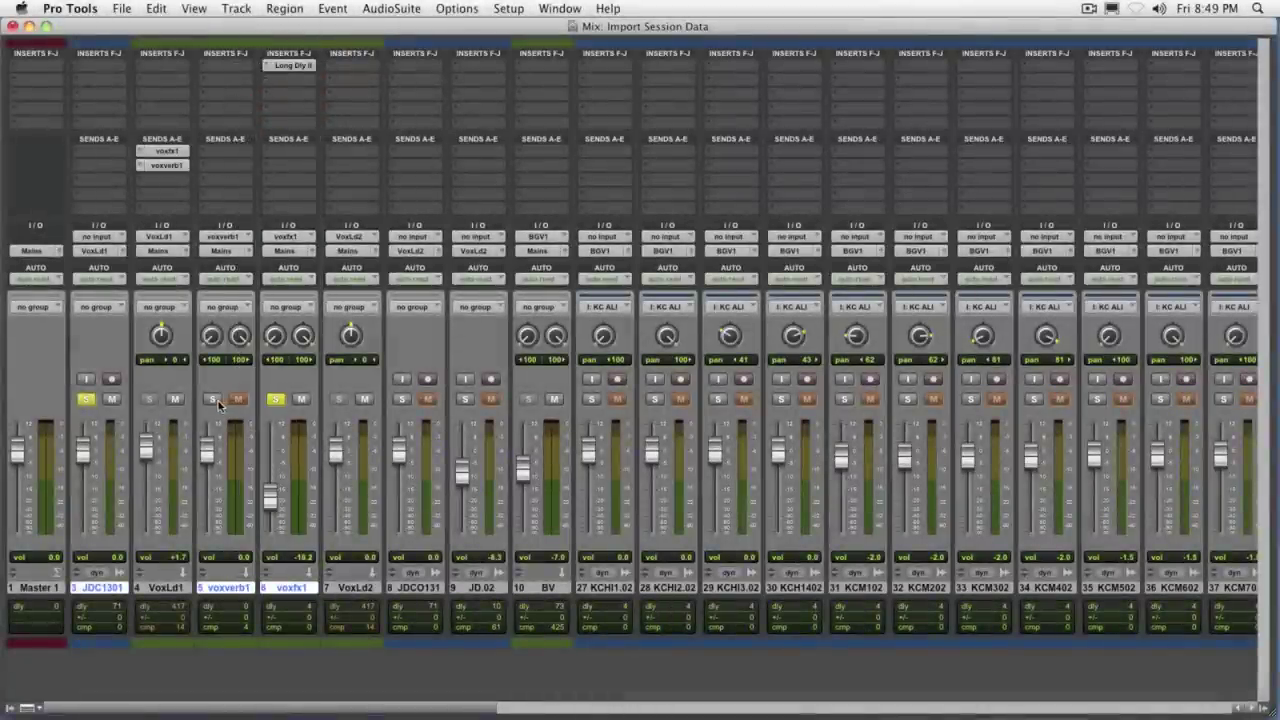
pyautogui.click(214, 400)
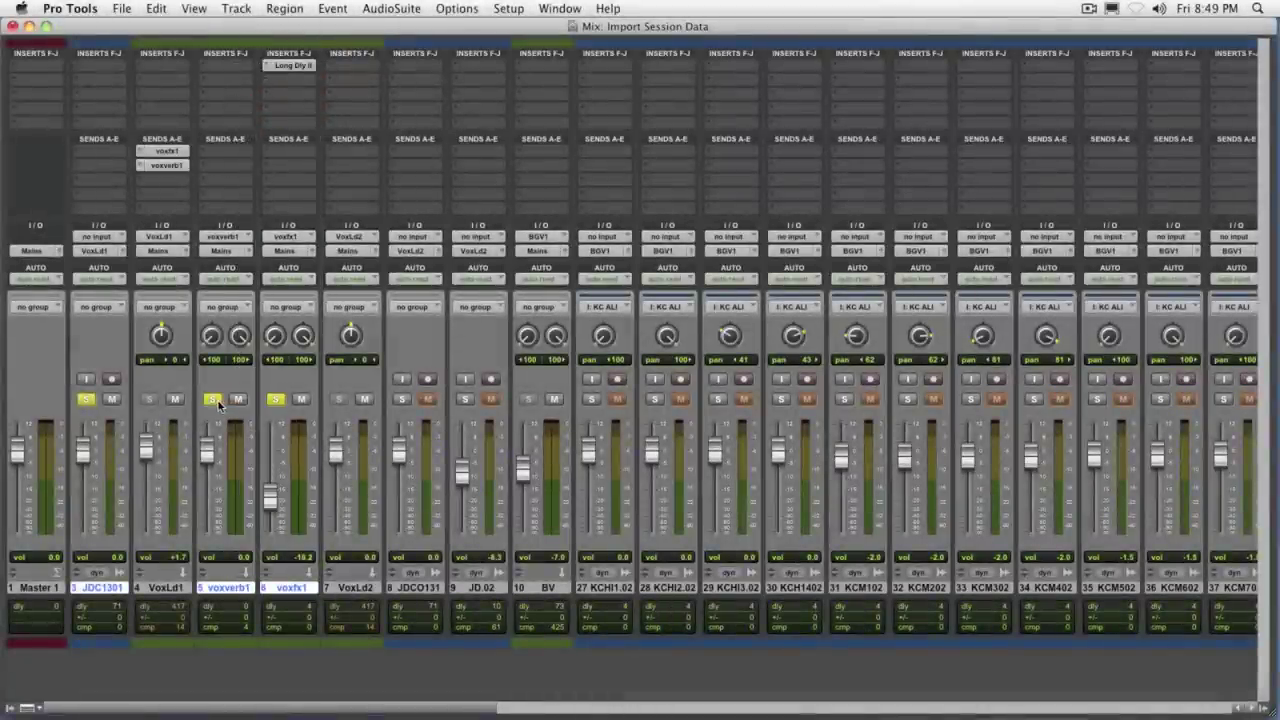
pyautogui.click(208, 70)
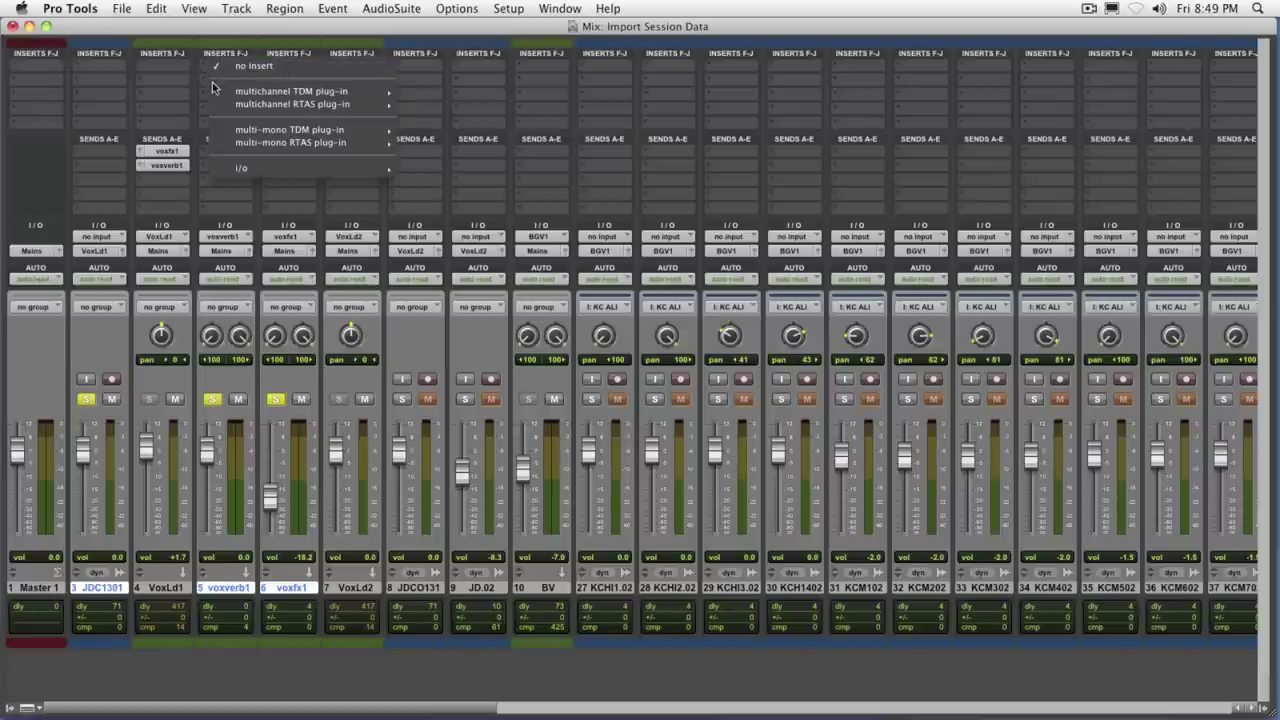
pyautogui.moveTo(216, 90)
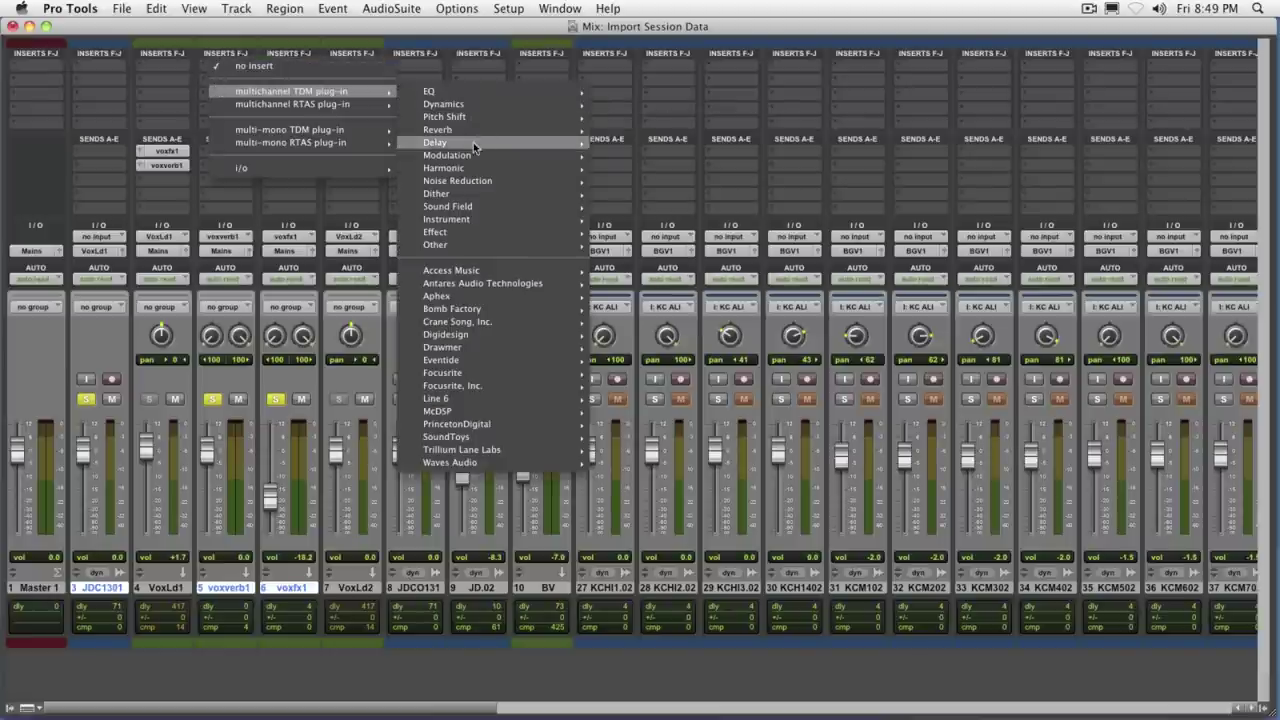
pyautogui.moveTo(472, 139)
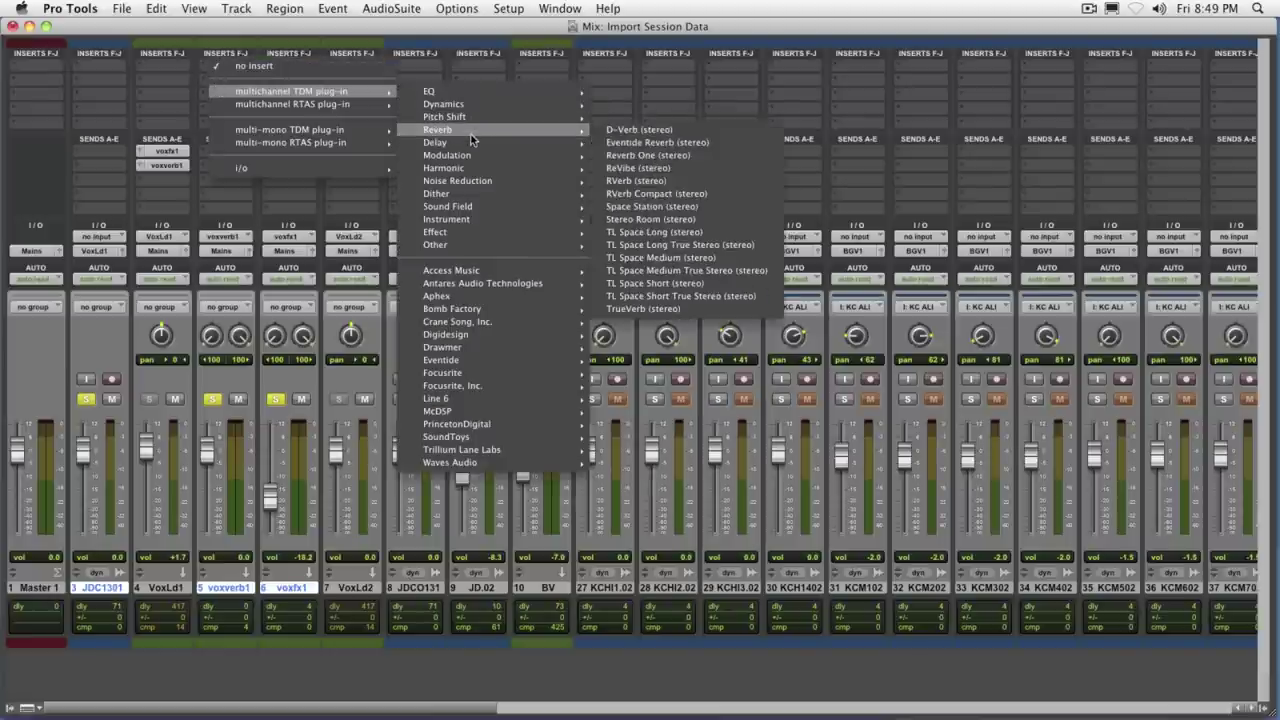
pyautogui.click(610, 132)
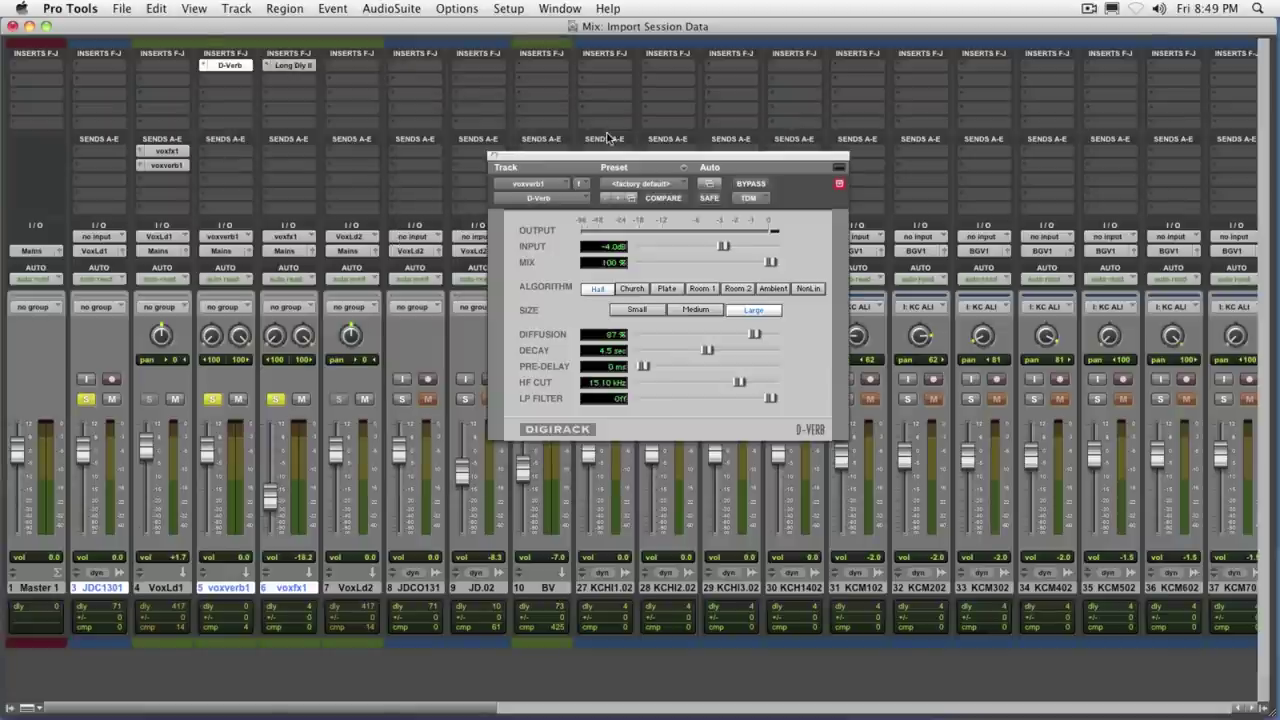
# - Switch D-Verb to Plate, Small, mute the voxfx1 delay return, and start playback
pyautogui.click(674, 289)
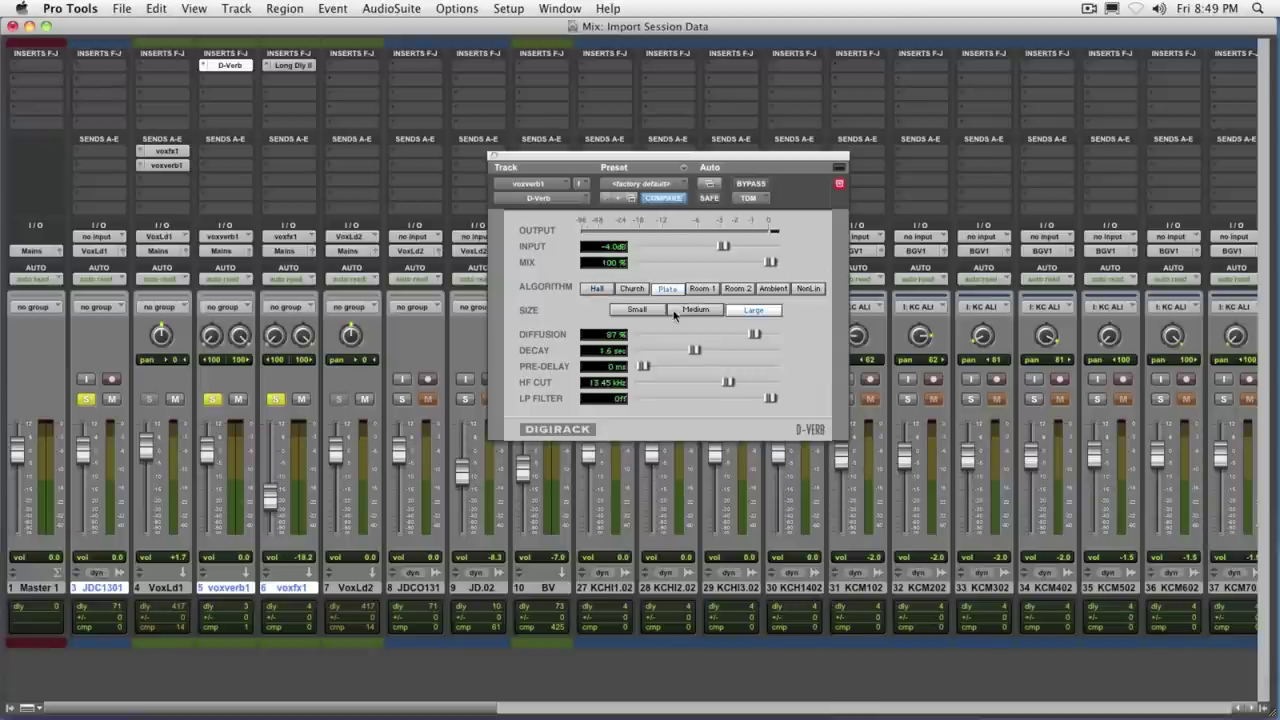
pyautogui.click(658, 312)
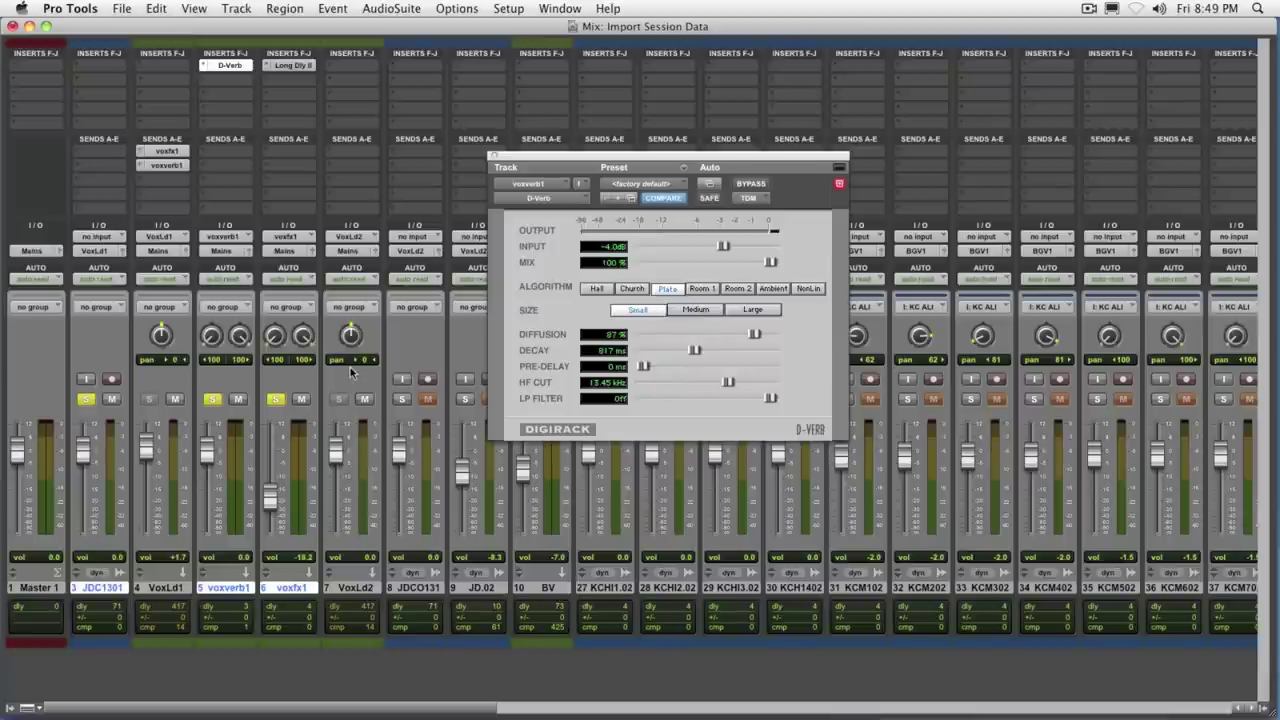
pyautogui.click(301, 399)
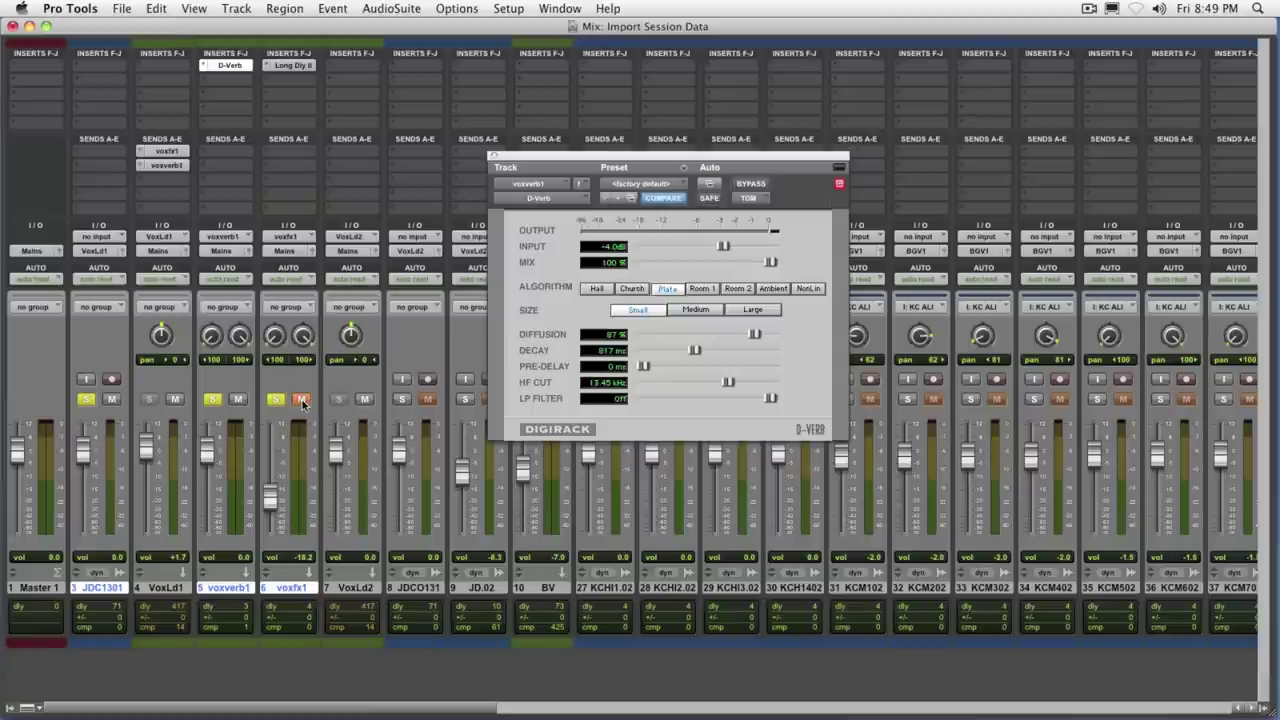
pyautogui.press('space')
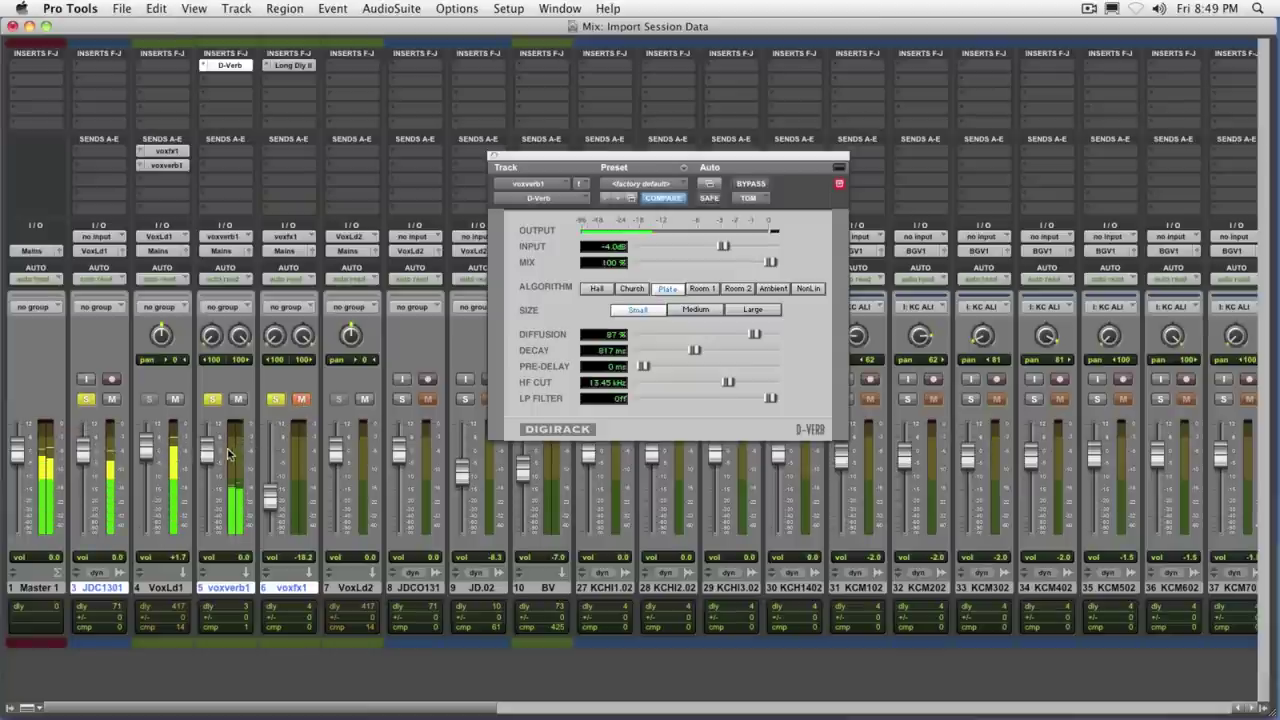
# - Set voxverb1 to -9.2, pre-delay to 8 ms and decay to 657 ms
pyautogui.moveTo(210, 452); pyautogui.dragTo(211, 477)
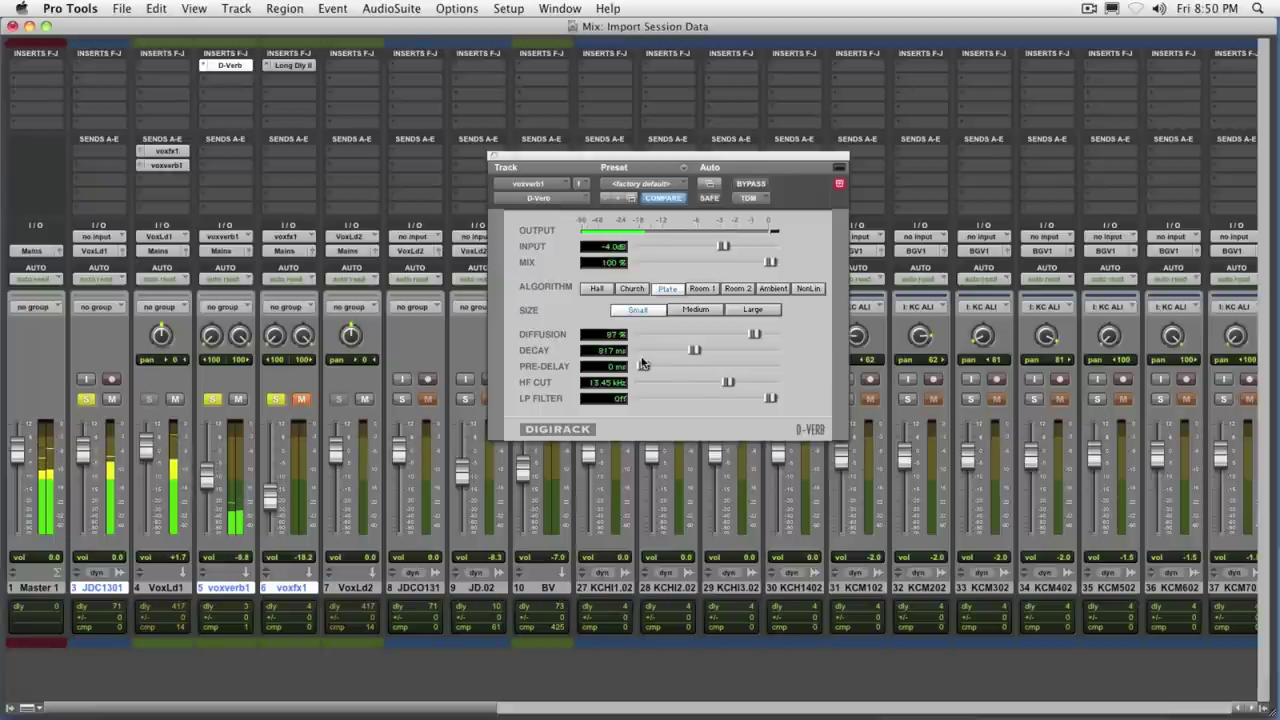
pyautogui.moveTo(644, 369); pyautogui.dragTo(654, 370)
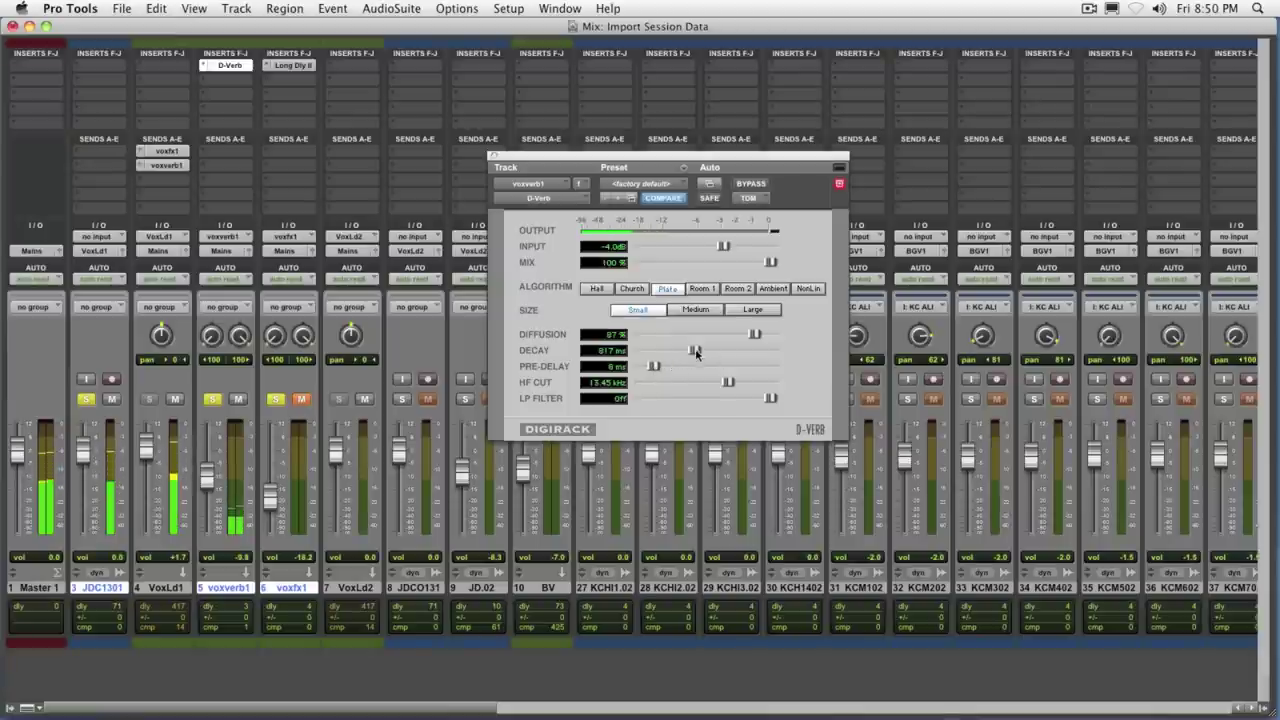
pyautogui.moveTo(695, 348); pyautogui.dragTo(686, 350)
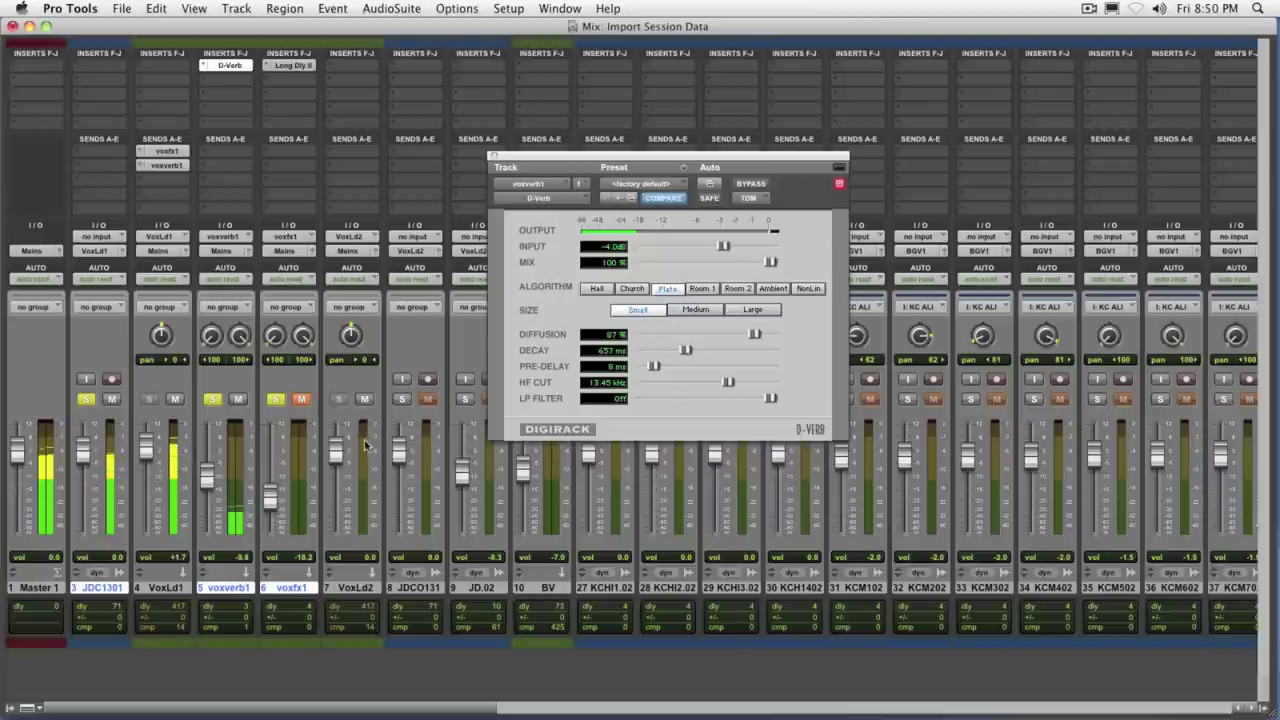
pyautogui.moveTo(208, 476); pyautogui.dragTo(209, 473)
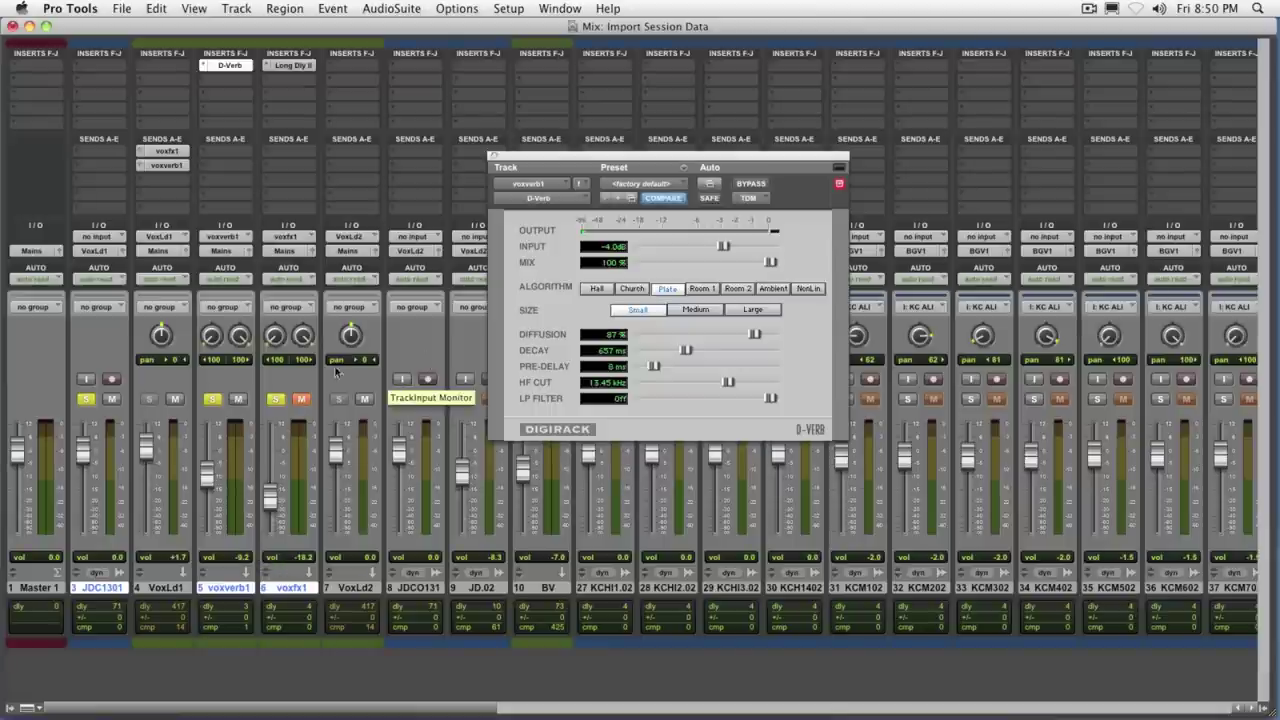
# - Unmute voxfx1, play back, raise voxfx1 to -16.8, and close the D-Verb window
pyautogui.click(302, 401)
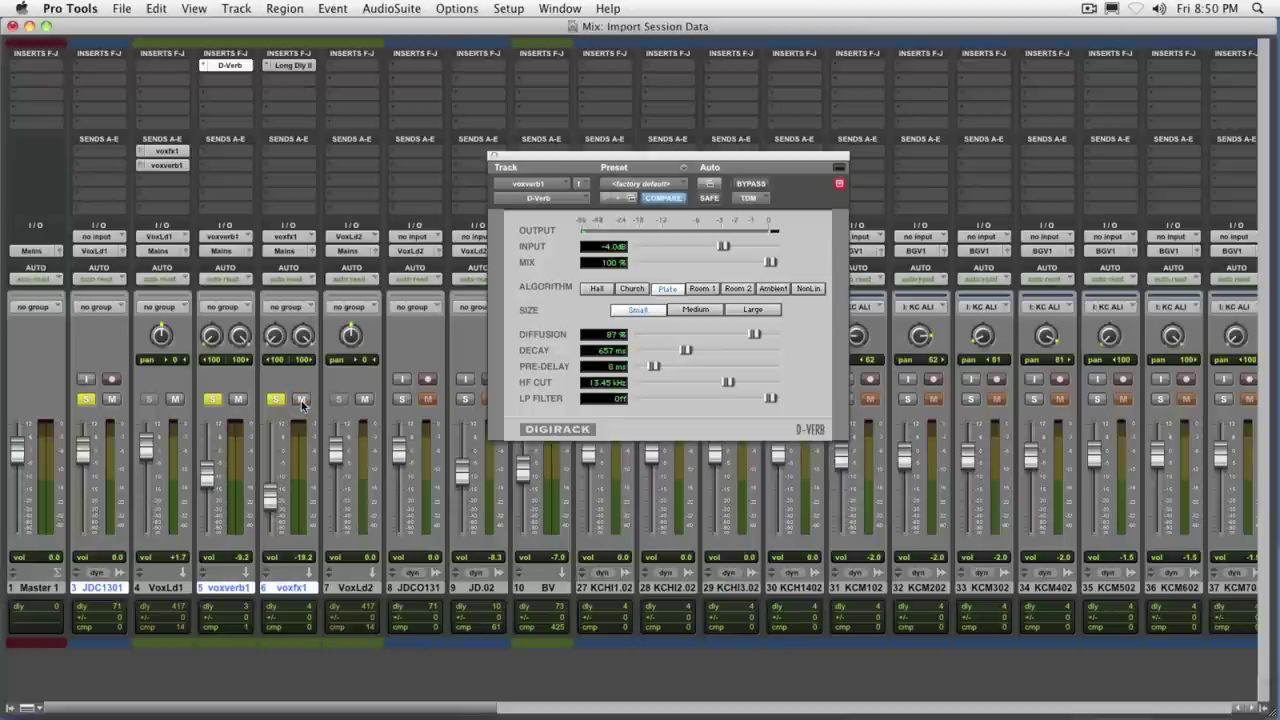
pyautogui.press('space')
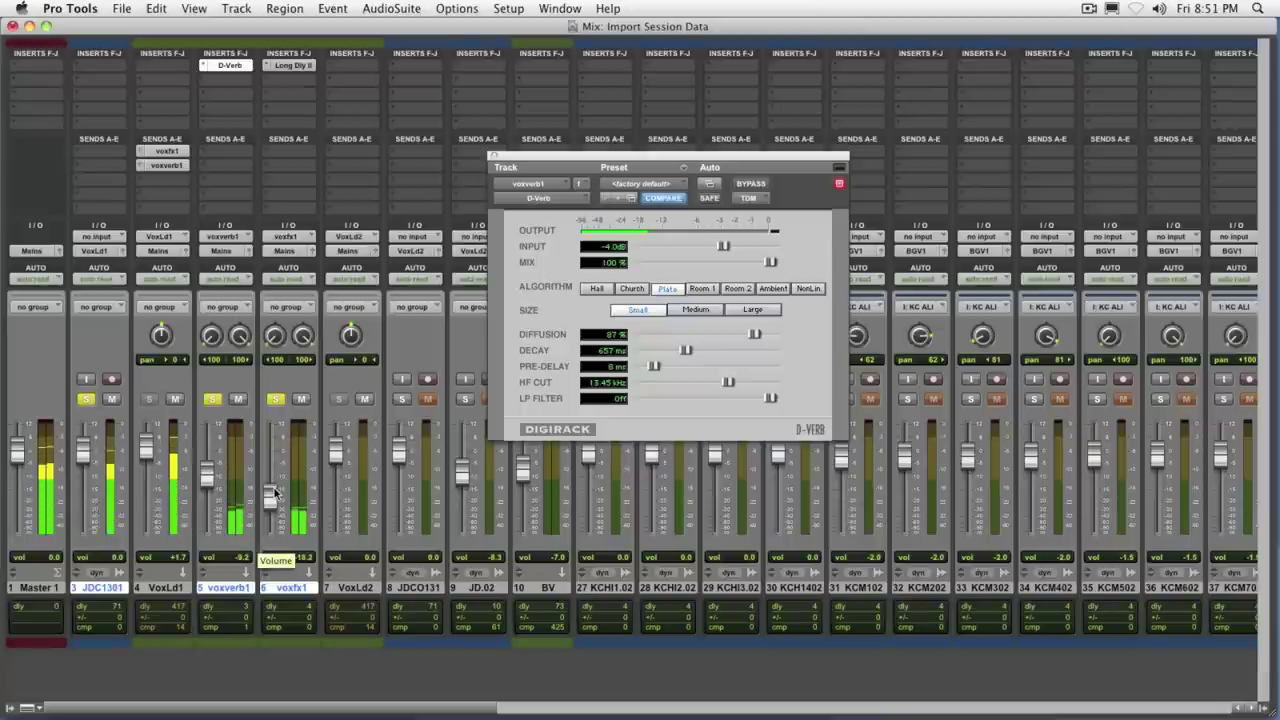
pyautogui.moveTo(274, 492); pyautogui.dragTo(274, 489)
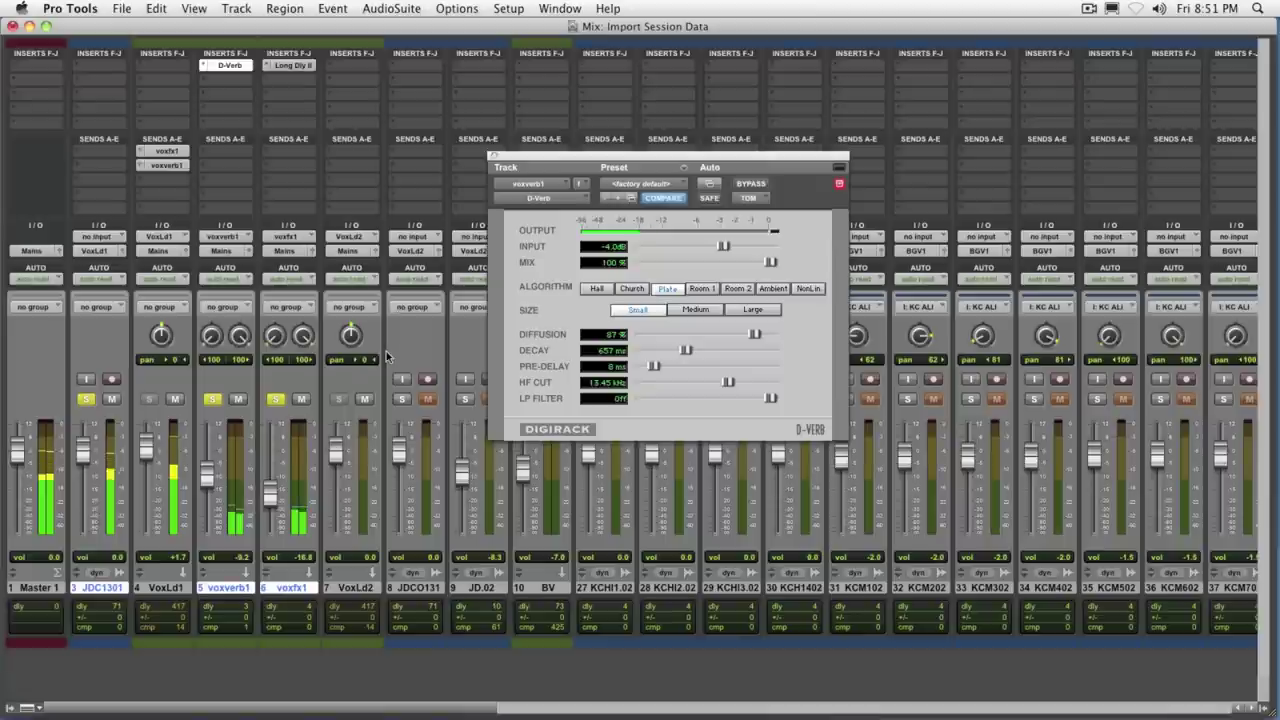
pyautogui.click(493, 157)
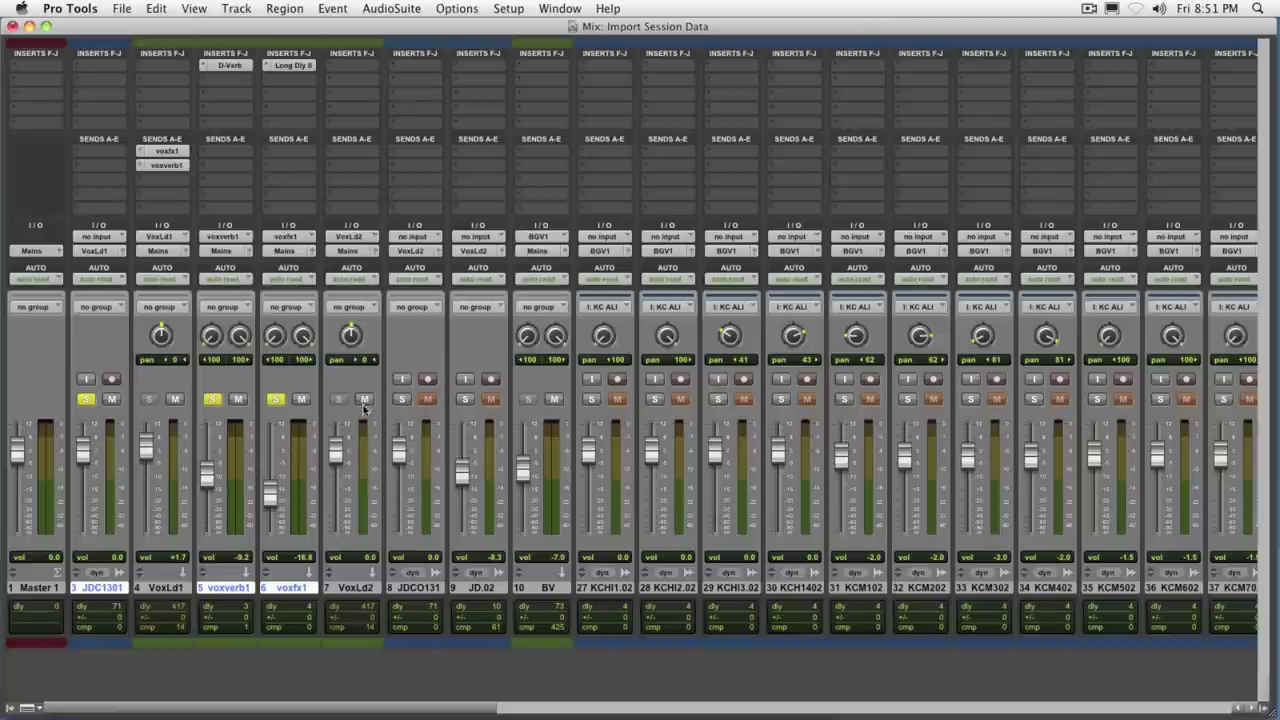
pyautogui.click(301, 399)
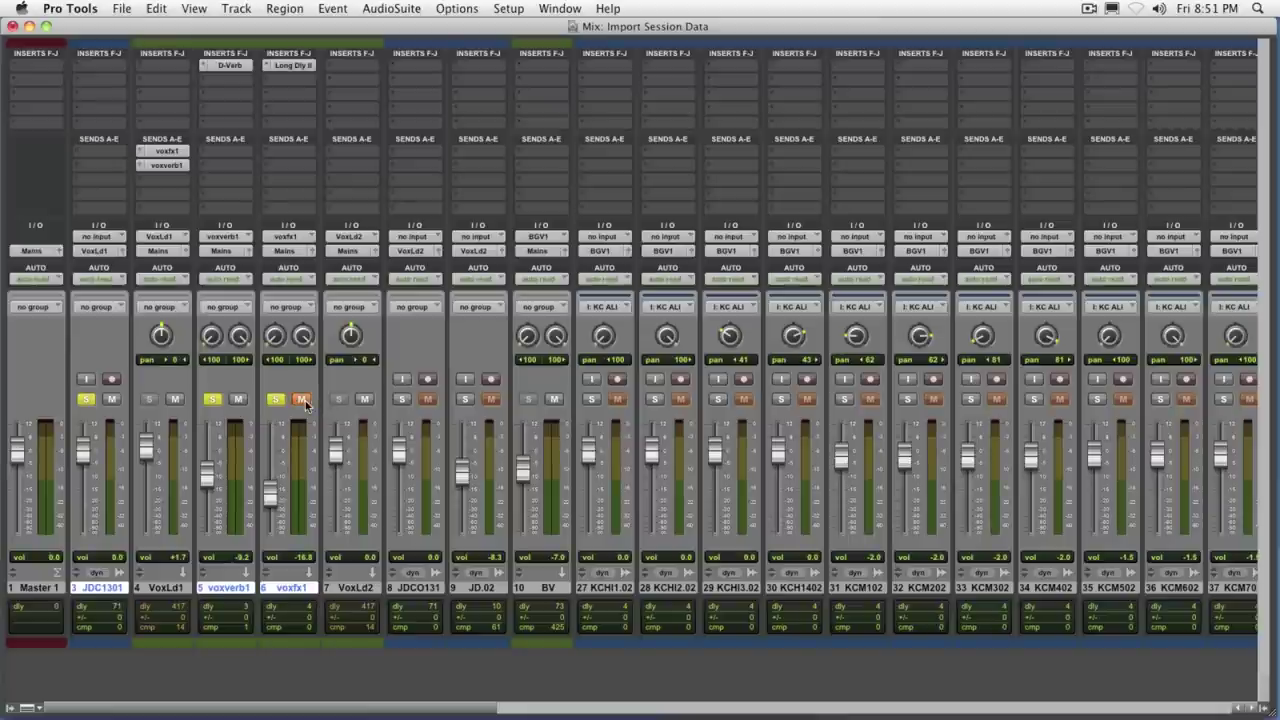
pyautogui.click(243, 401)
pyautogui.press('space')
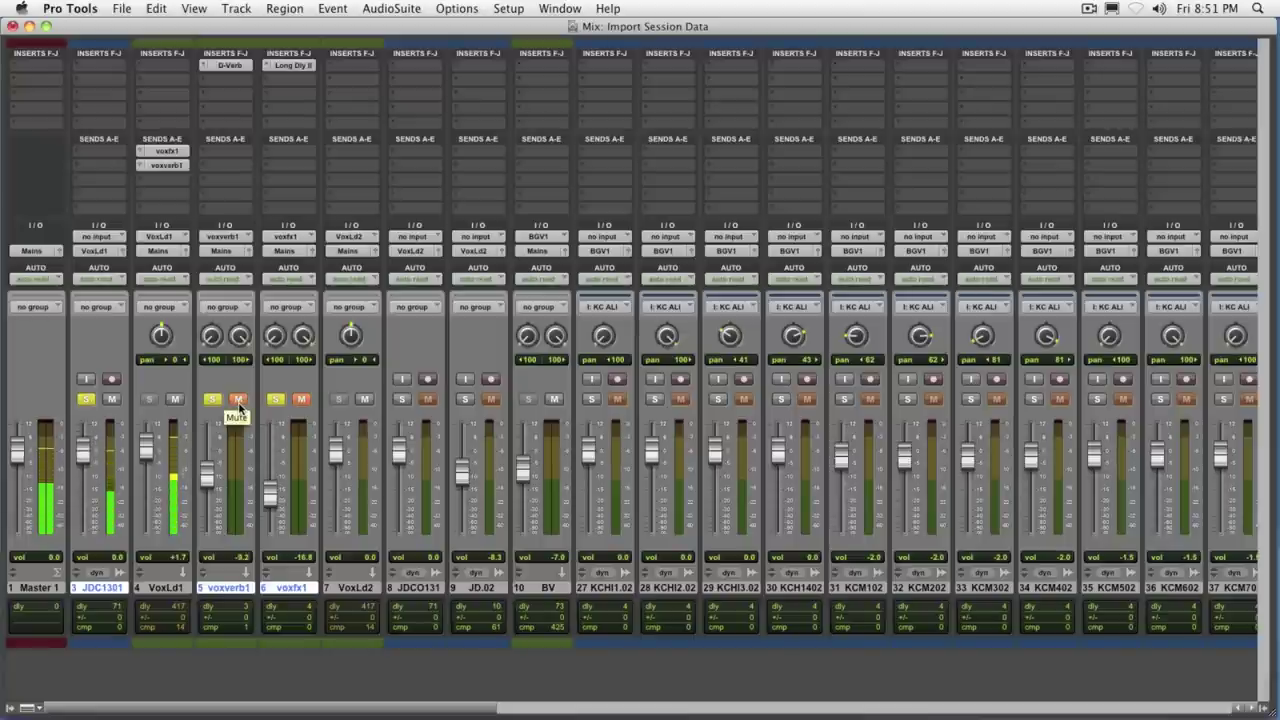
pyautogui.click(240, 401)
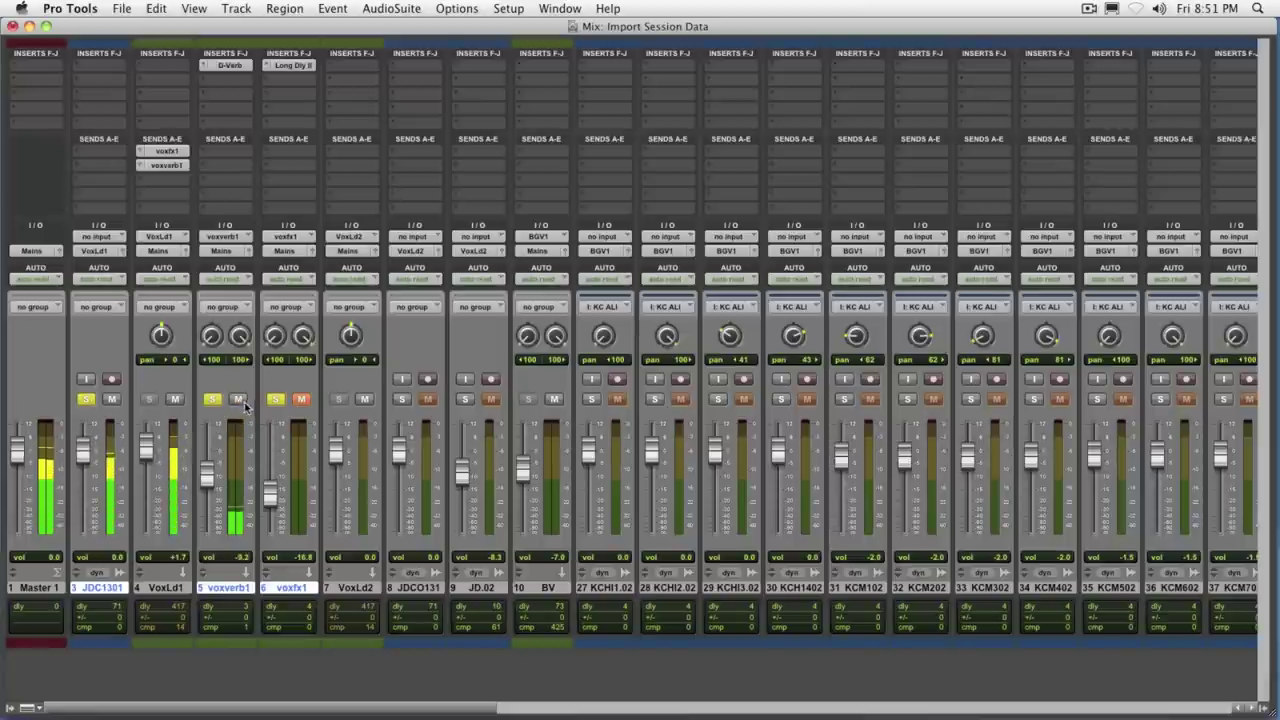
pyautogui.click(302, 400)
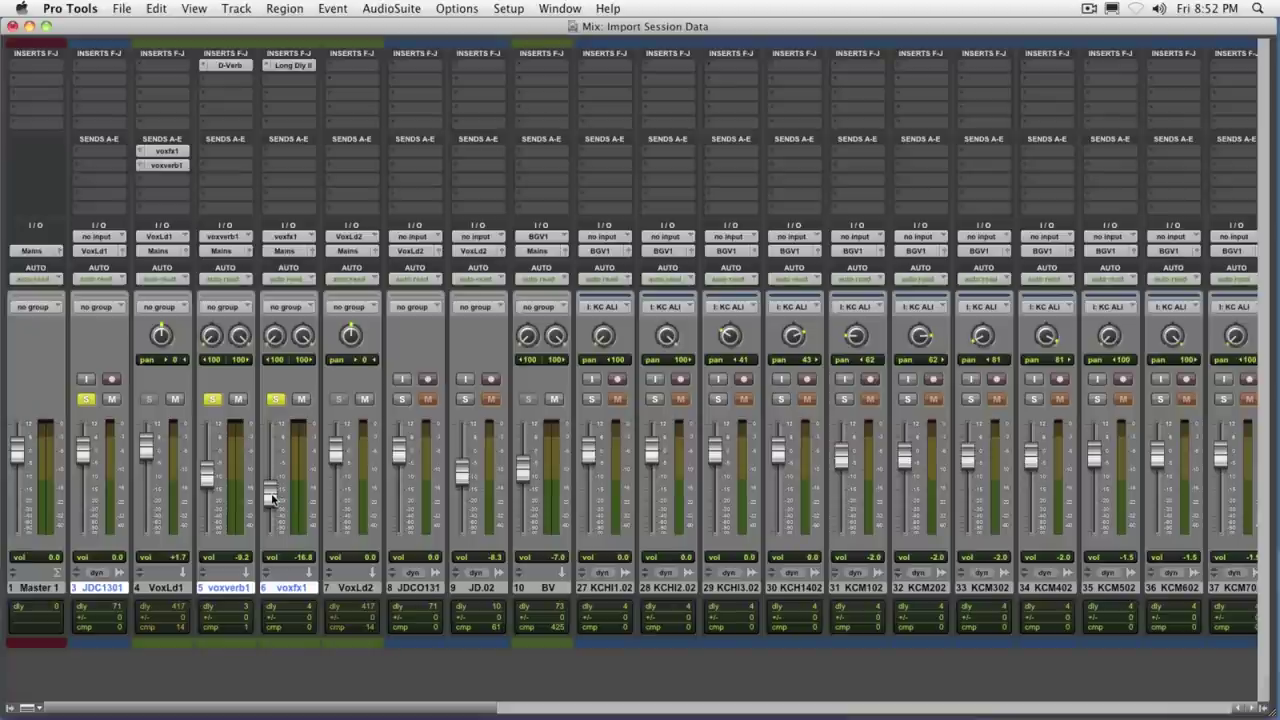
# - Raise the voxfx1 delay return fader to -14.5
pyautogui.moveTo(271, 500); pyautogui.dragTo(150, 449)
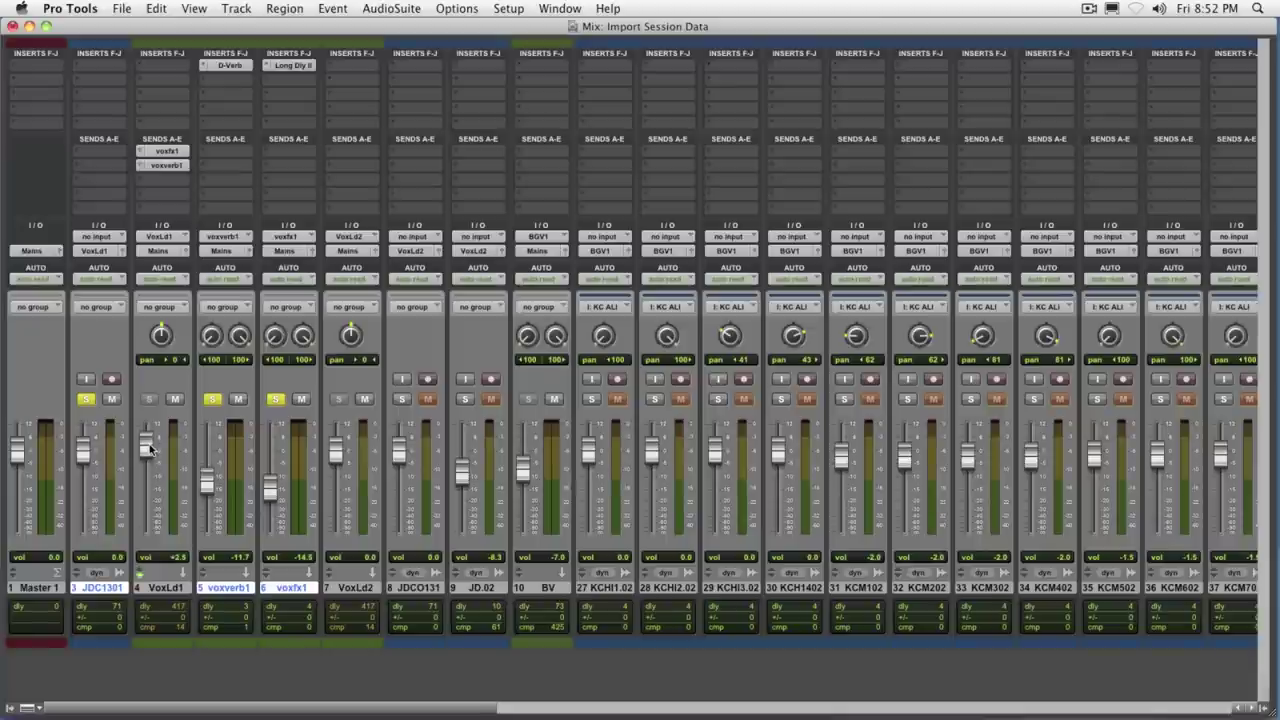